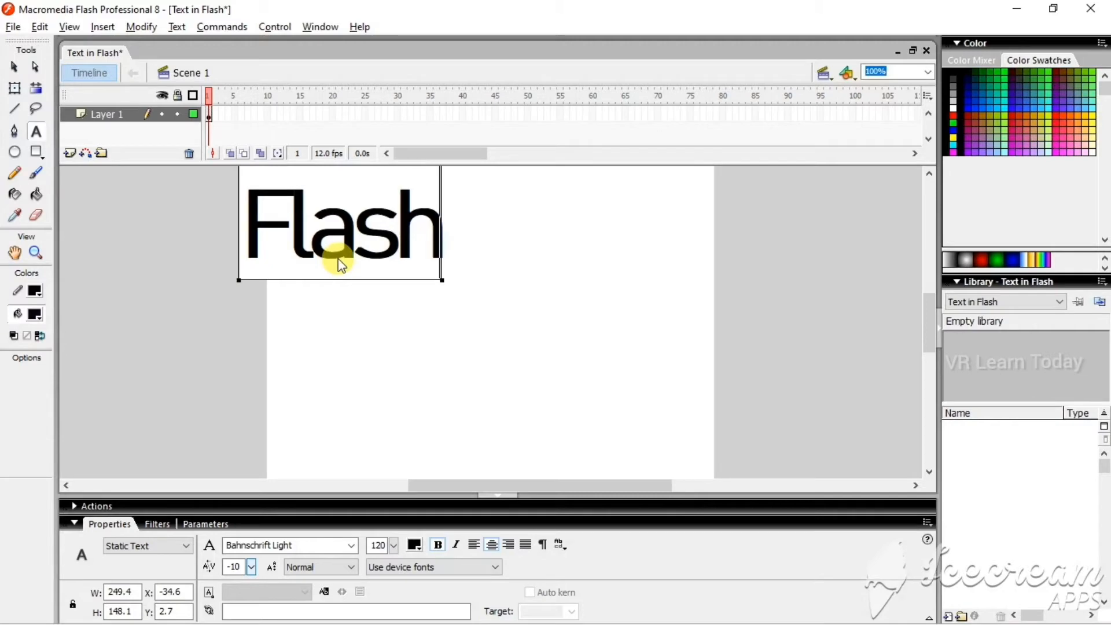
# Step: Move the Flash text fully onto the stage, placing it at about X 145 and Y 49
pyautogui.click(11, 68)
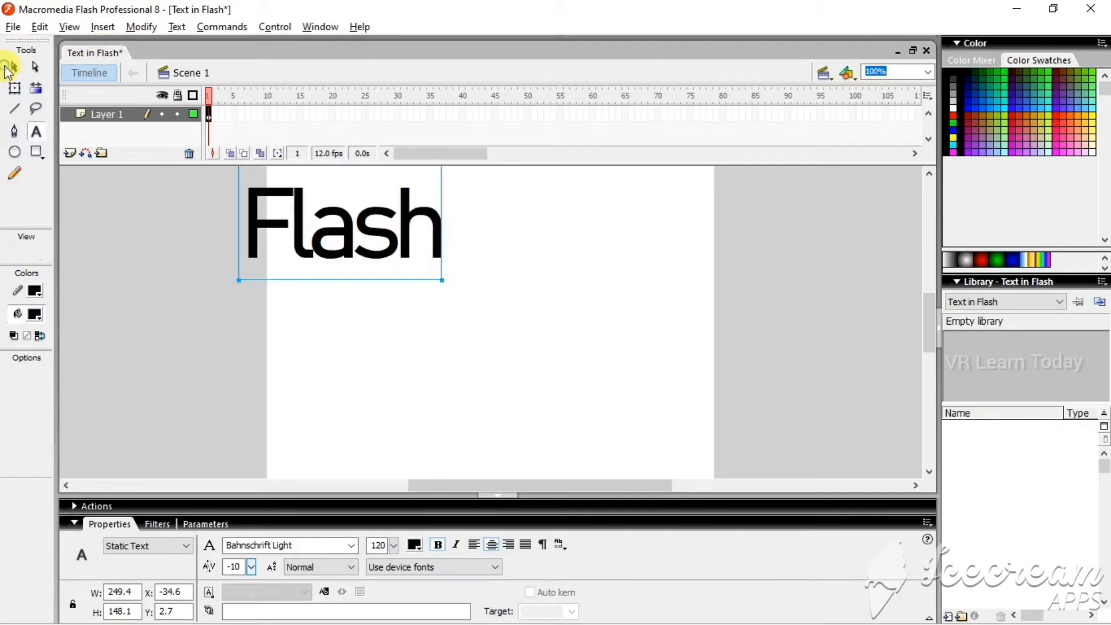
pyautogui.moveTo(334, 221); pyautogui.dragTo(479, 255)
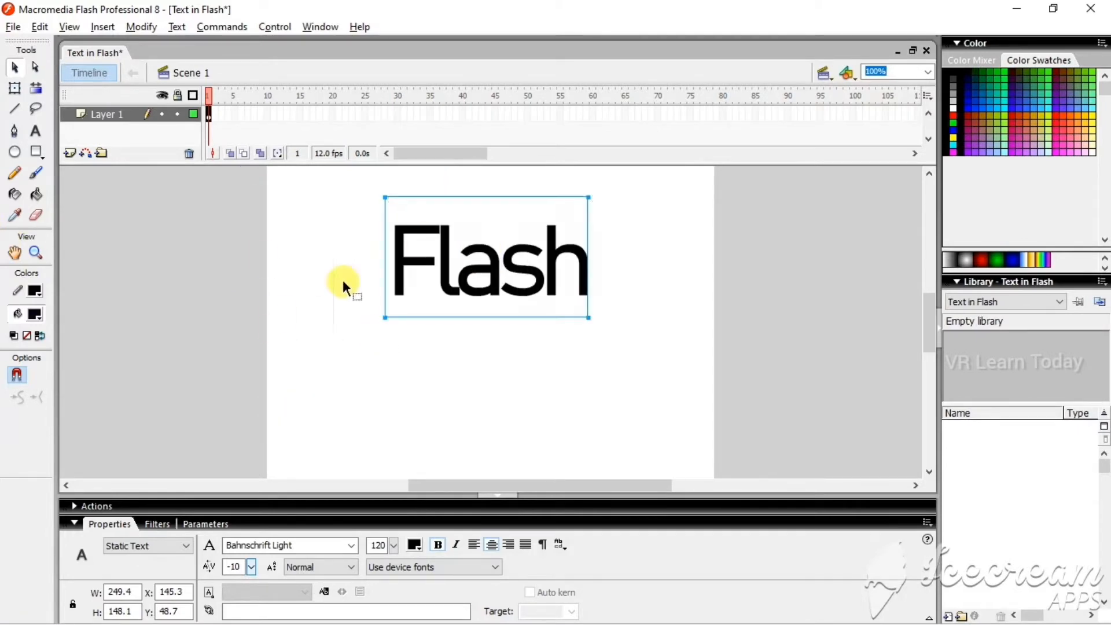
# Step: Recolour the Flash text brick red, switch it to dark blue, and finally make it very dark maroon
pyautogui.click(414, 544)
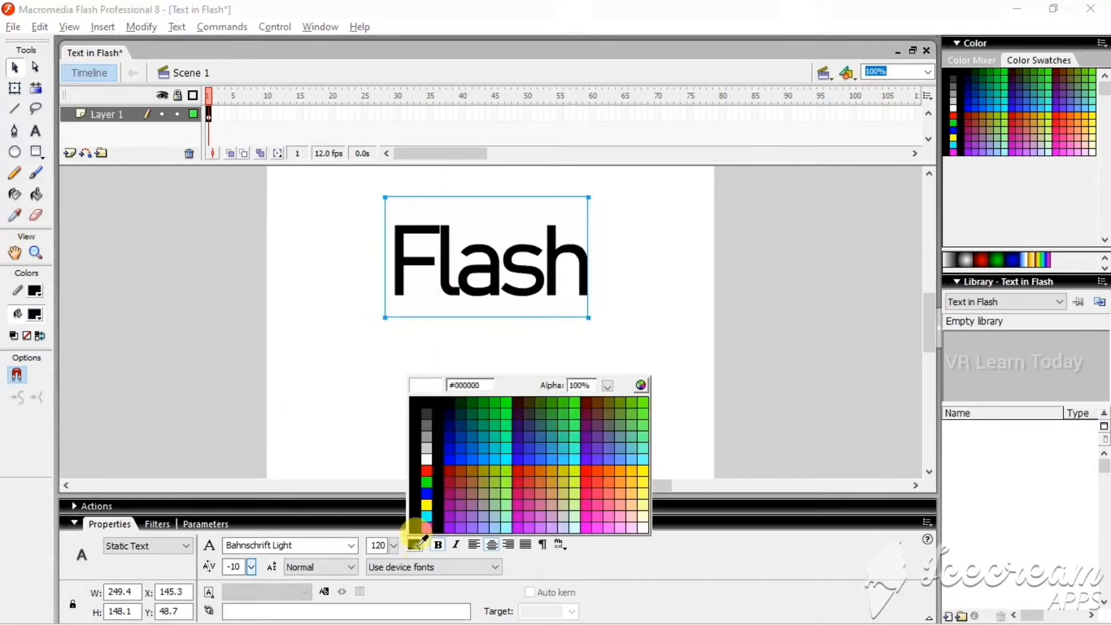
pyautogui.click(464, 480)
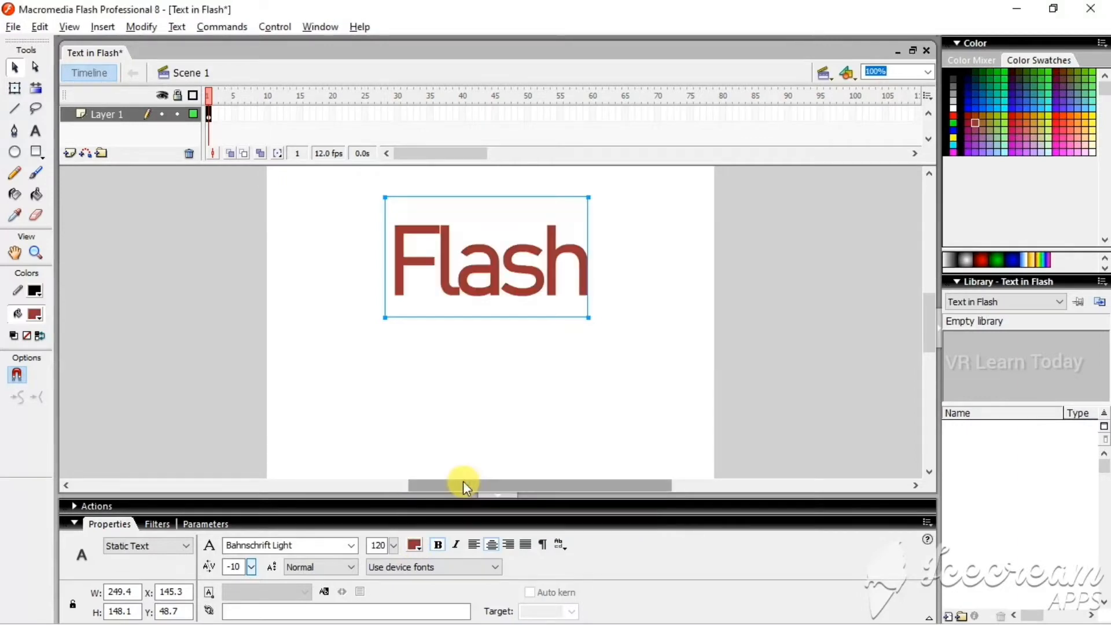
pyautogui.click(414, 545)
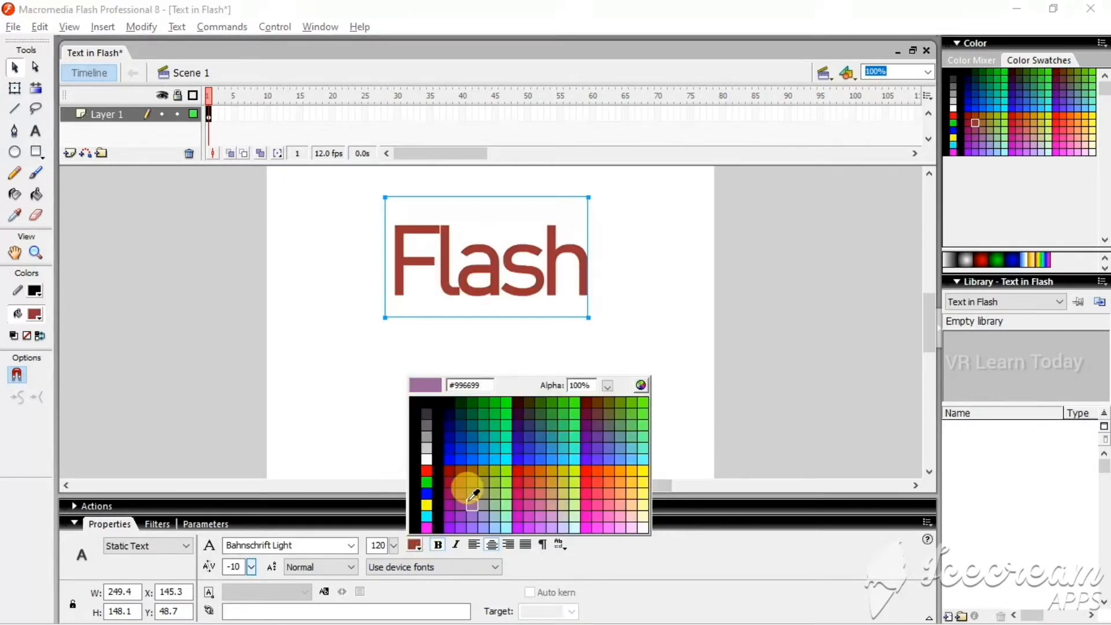
pyautogui.click(449, 438)
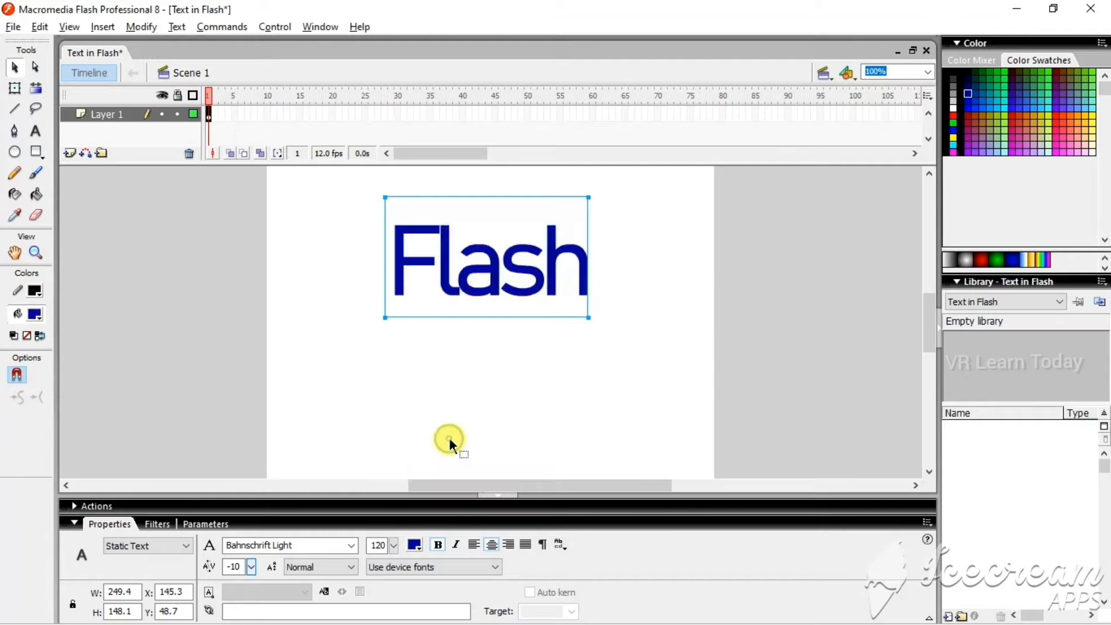
pyautogui.click(418, 543)
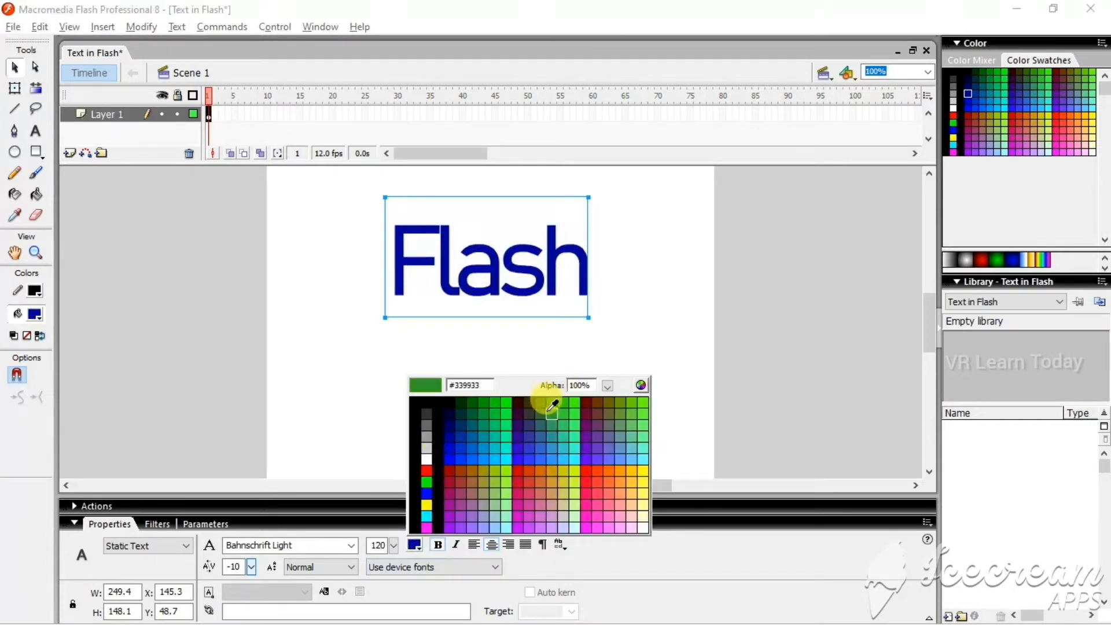
pyautogui.click(519, 401)
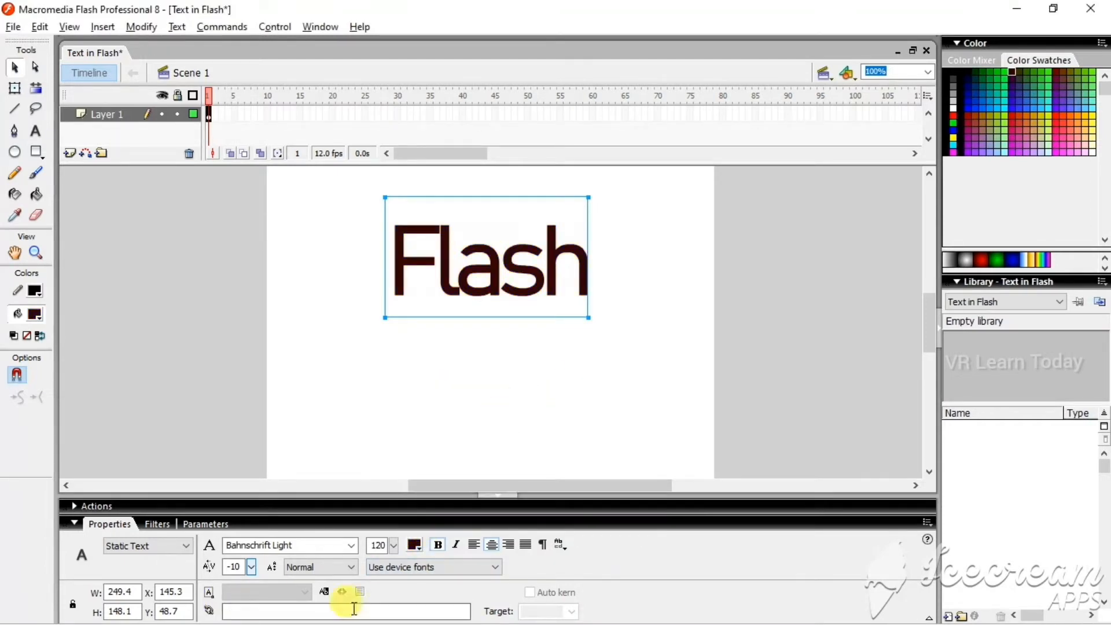
# Step: Set the Flash text's size to 90 and its font to Bahnschrift SemiBold Condensed
pyautogui.write('47')
pyautogui.press('Return')
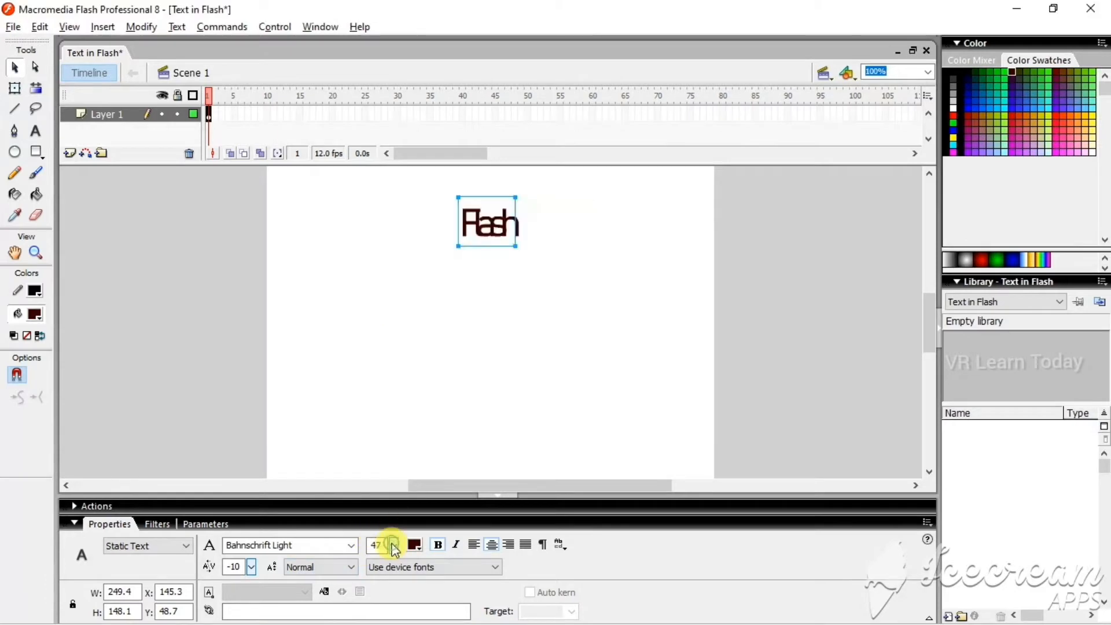
pyautogui.moveTo(397, 545); pyautogui.dragTo(394, 461)
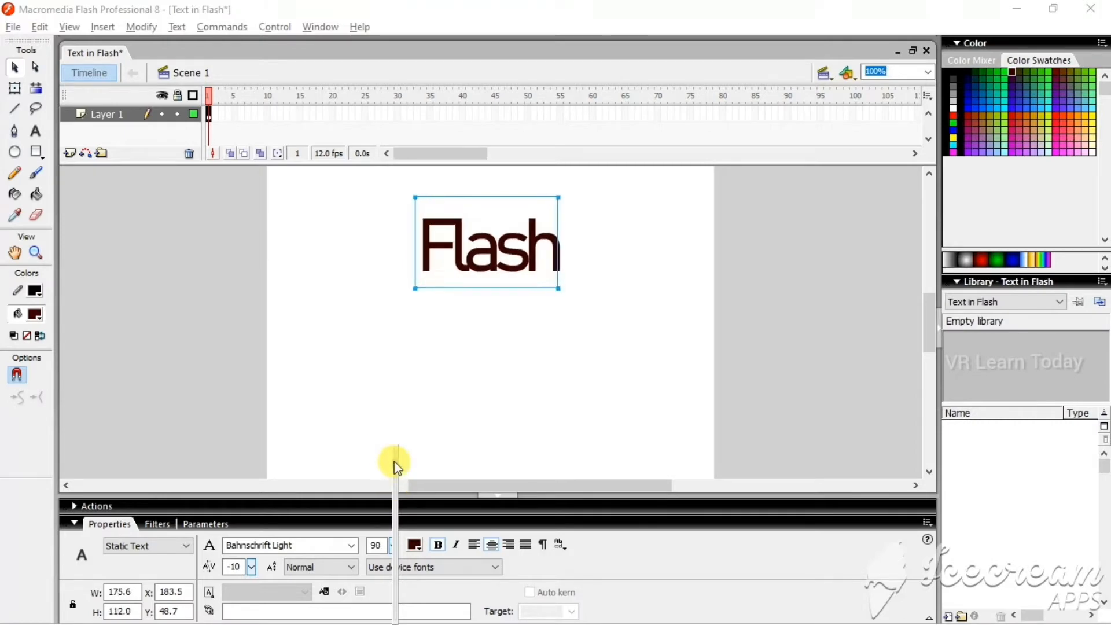
pyautogui.click(350, 546)
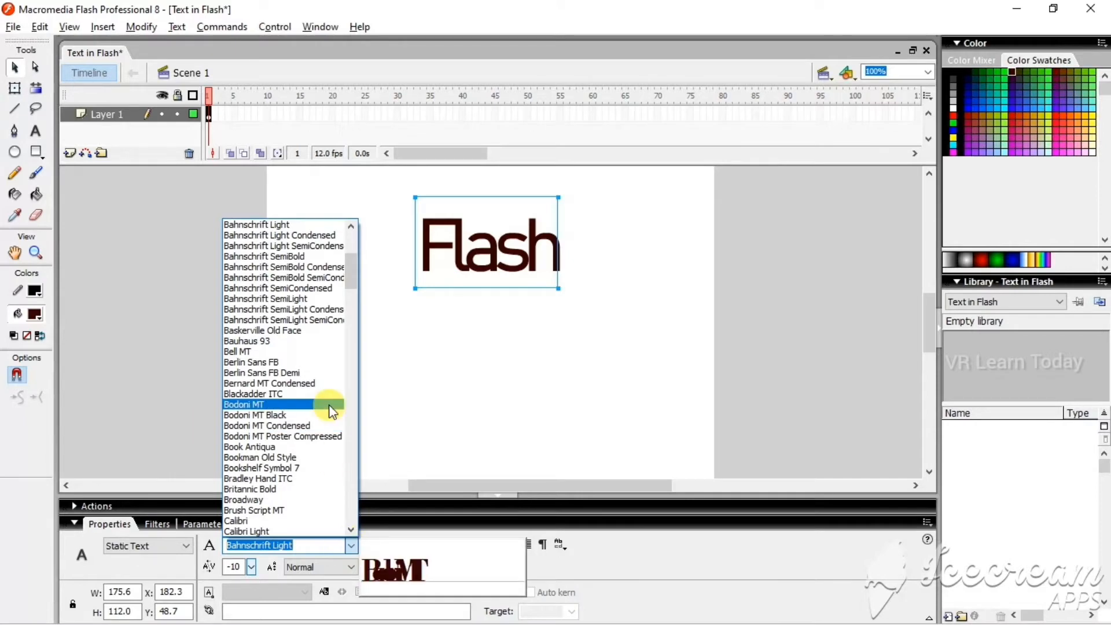
pyautogui.click(313, 269)
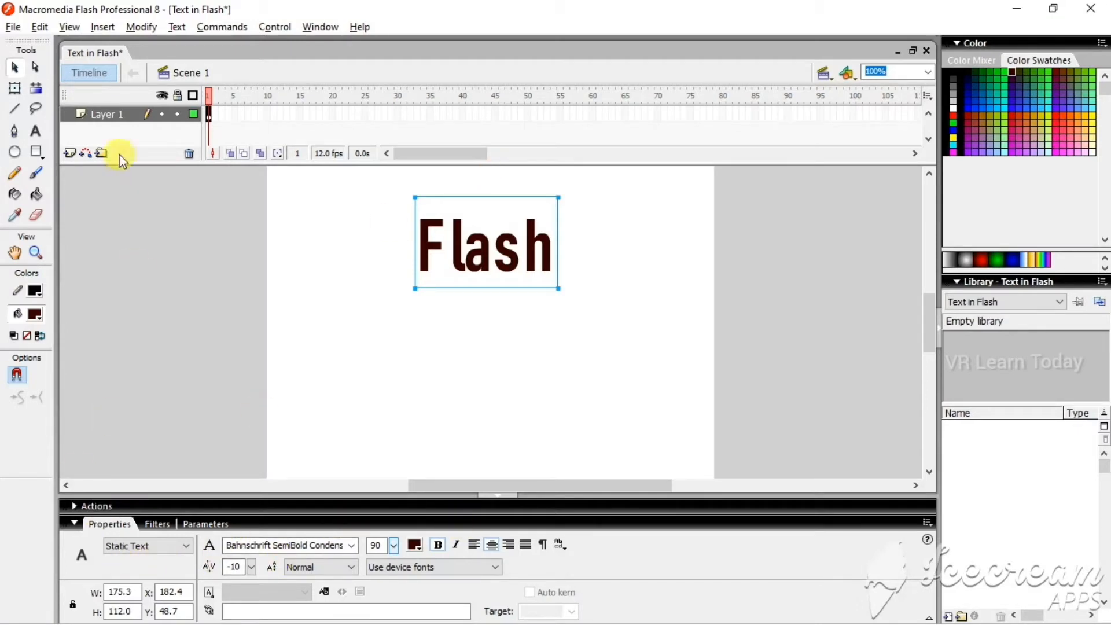
# Step: Reduce the Flash text to size 18, and enlarge it to size 96
pyautogui.click(177, 27)
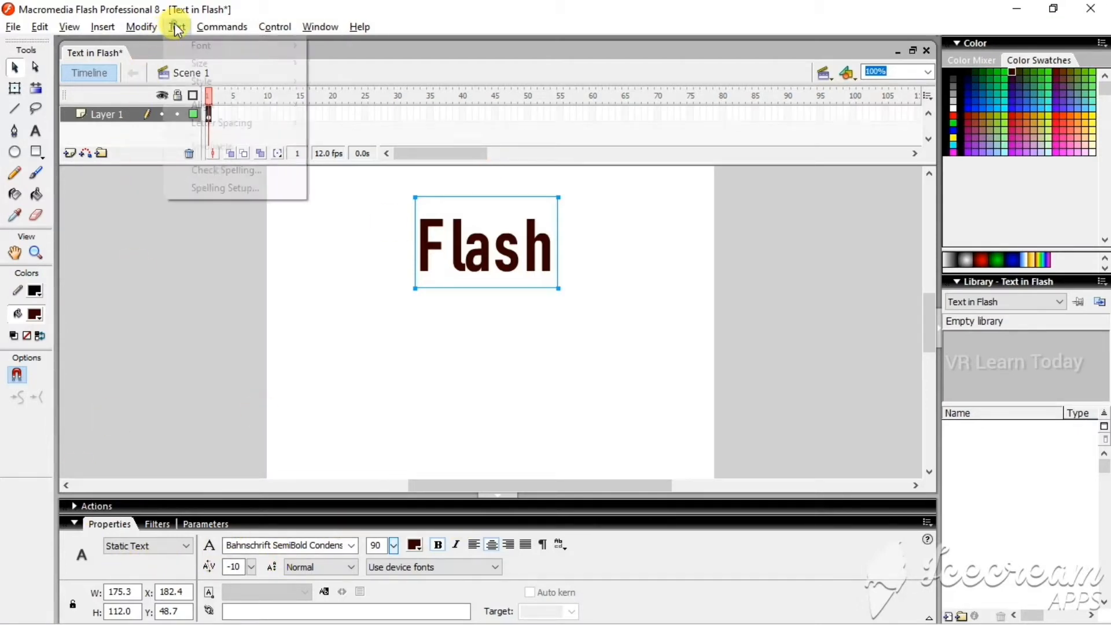
pyautogui.moveTo(197, 52)
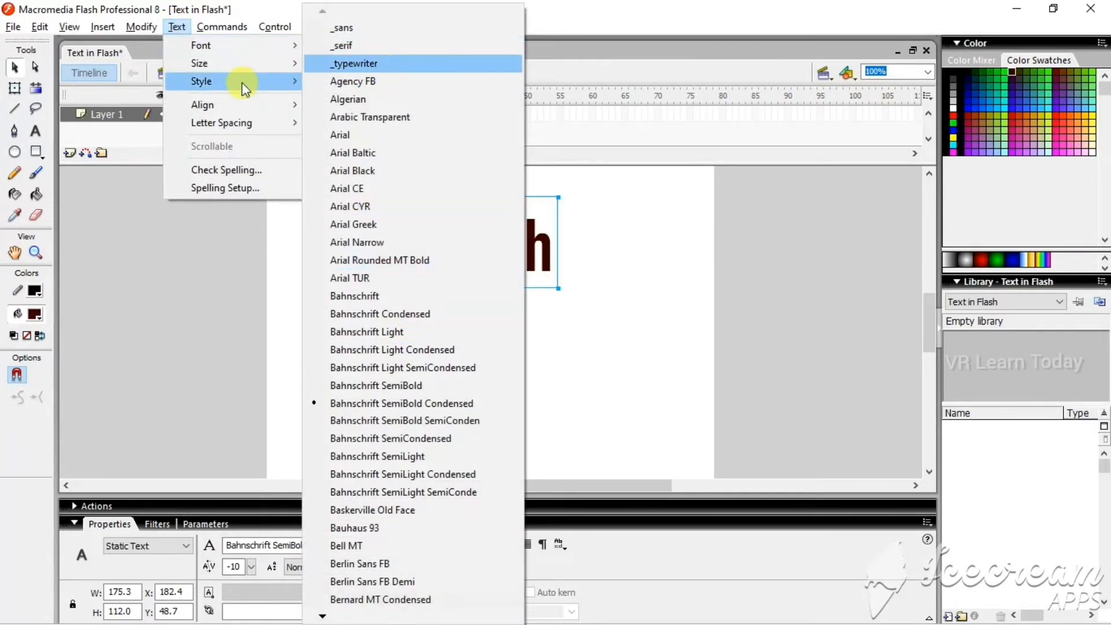
pyautogui.moveTo(246, 64)
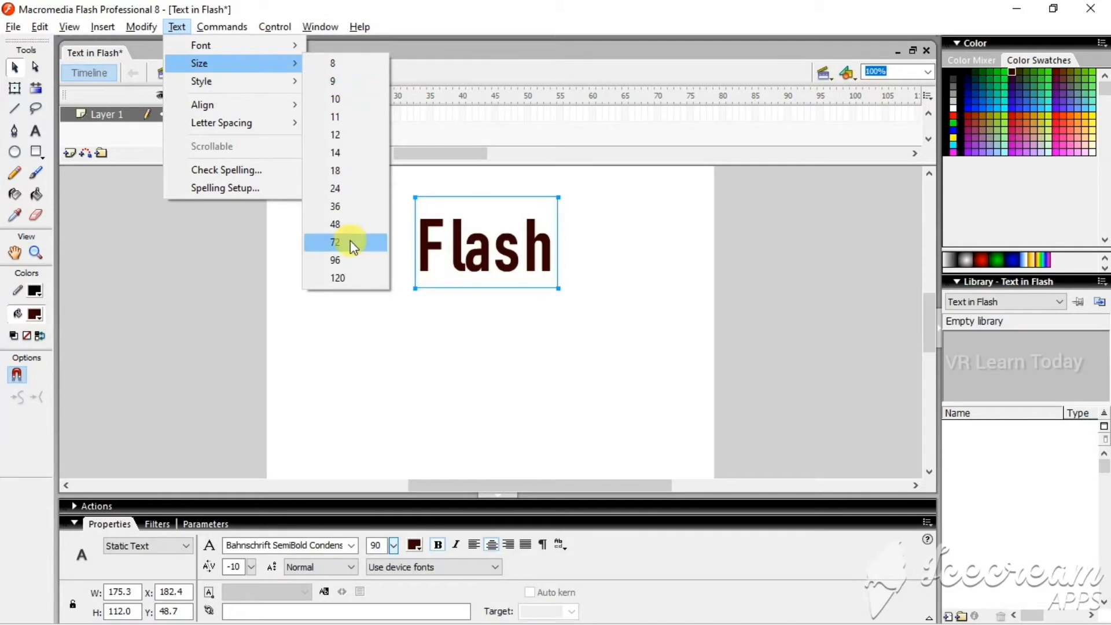
pyautogui.click(346, 174)
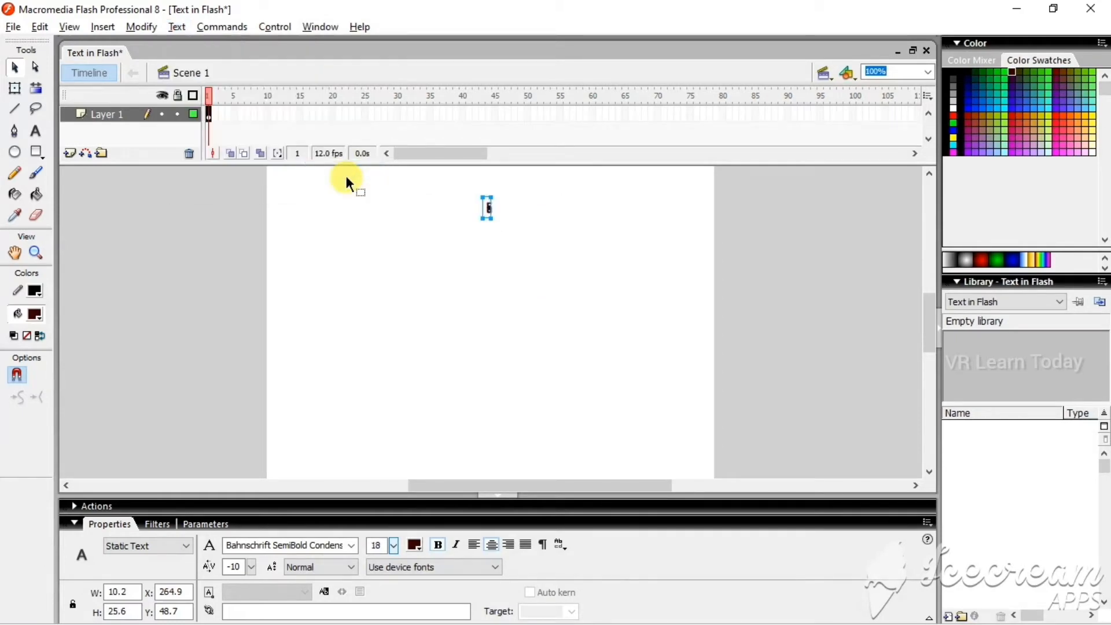
pyautogui.click(180, 27)
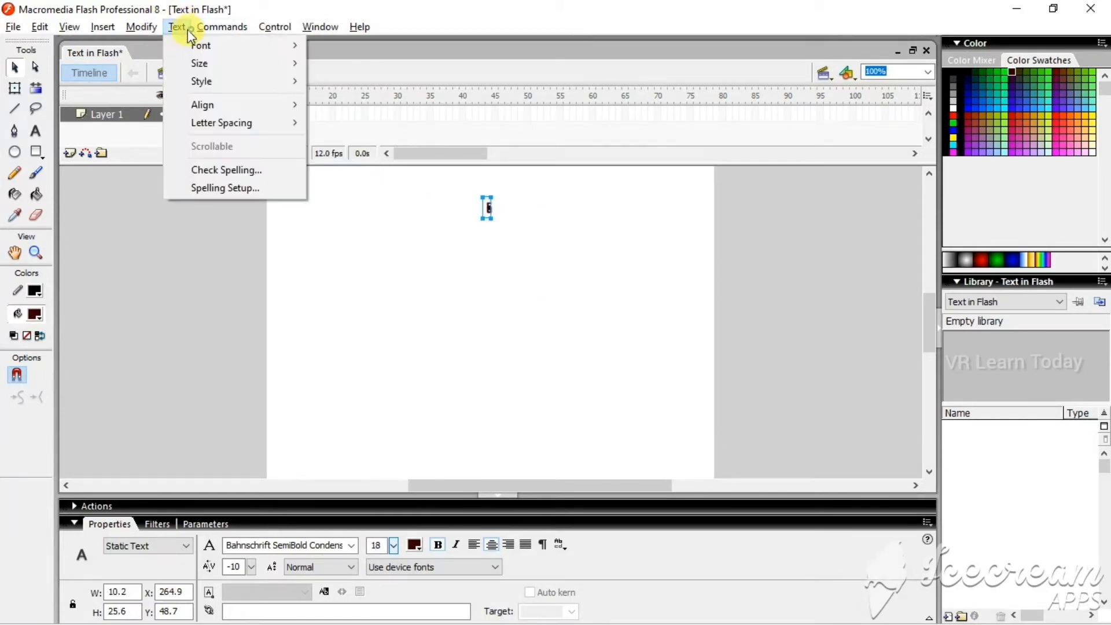
pyautogui.moveTo(255, 68)
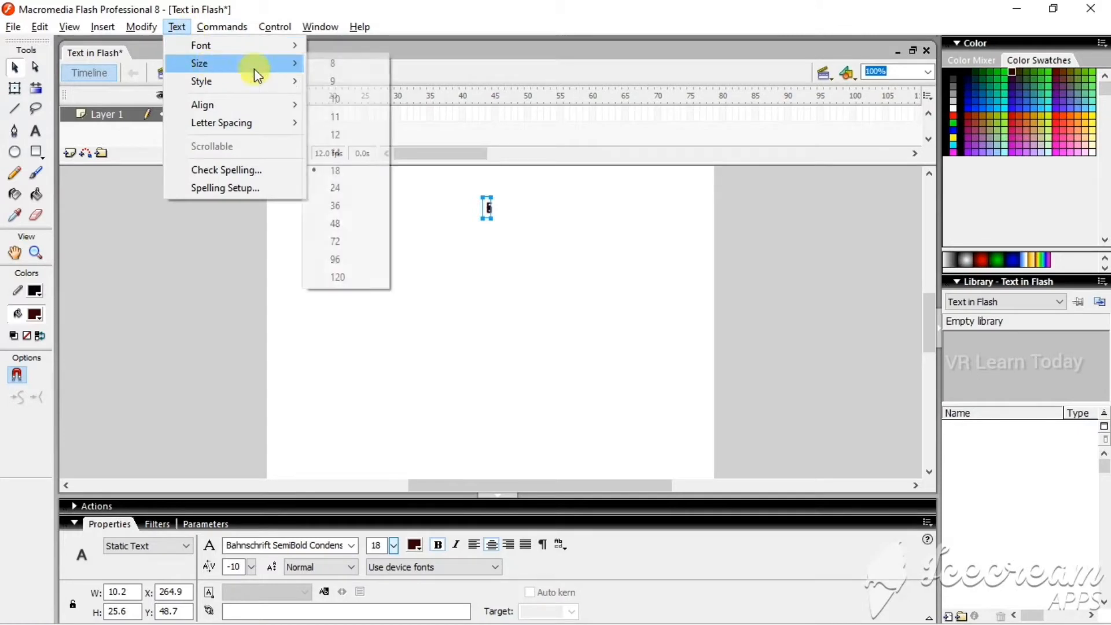
pyautogui.click(354, 261)
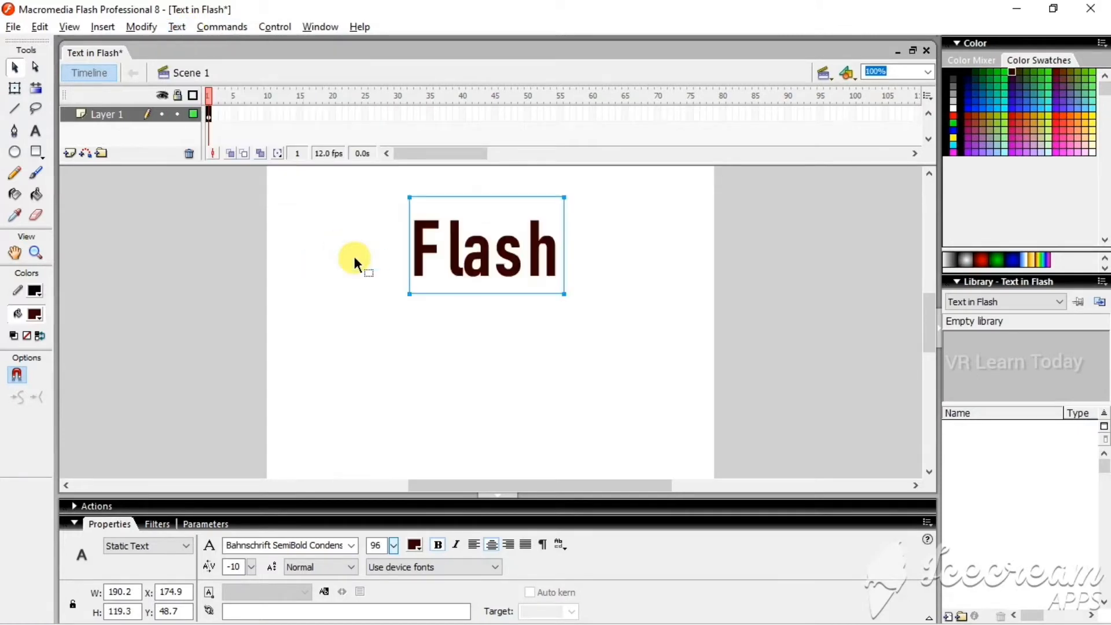
# Step: Apply the Italic style to the Flash text
pyautogui.click(177, 29)
pyautogui.moveTo(248, 90)
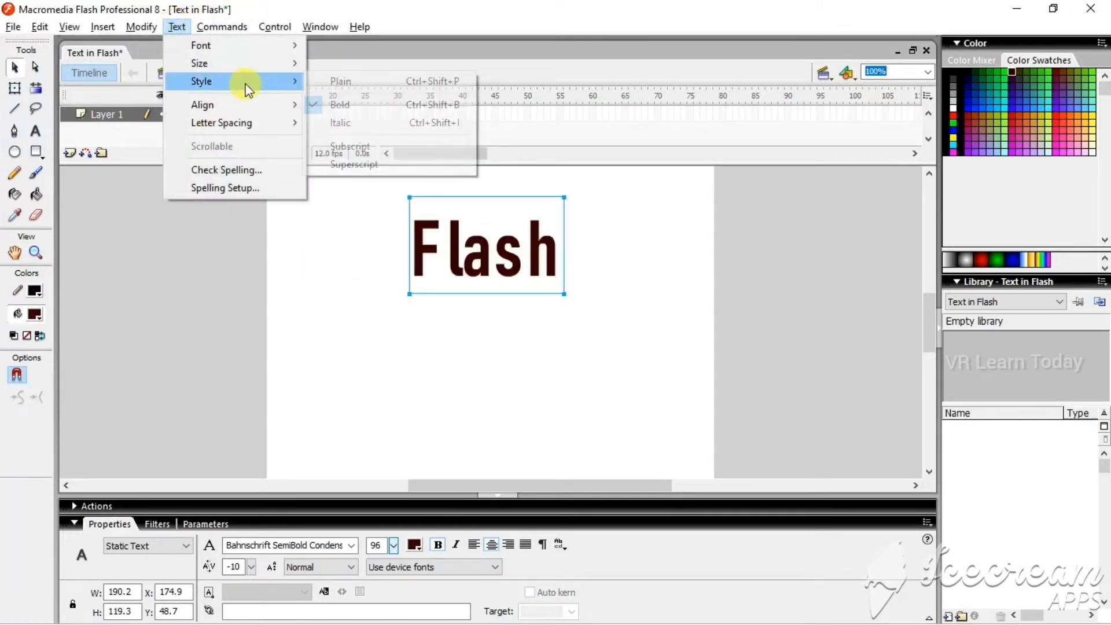
pyautogui.click(377, 125)
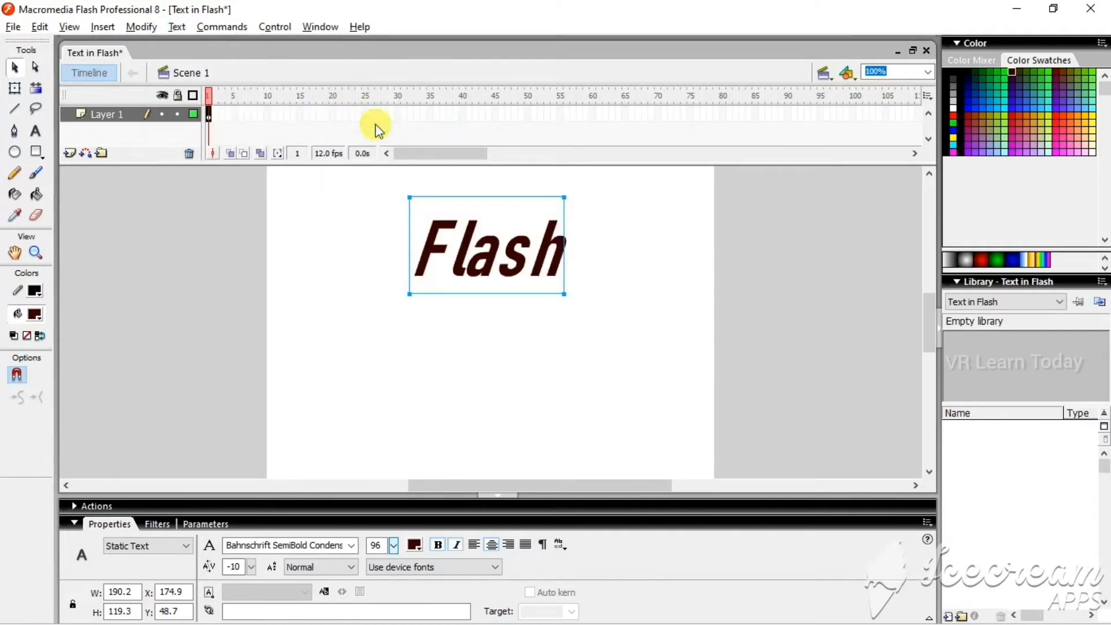
# Step: Try left and centre alignment on the Flash text, and leave it right-aligned
pyautogui.click(184, 27)
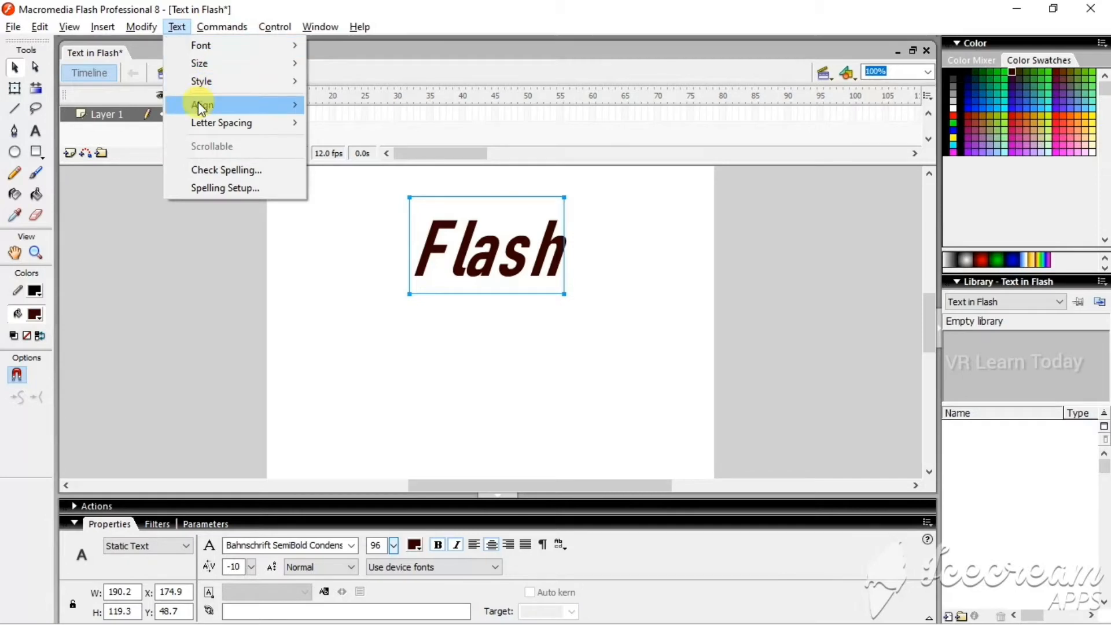
pyautogui.moveTo(216, 86)
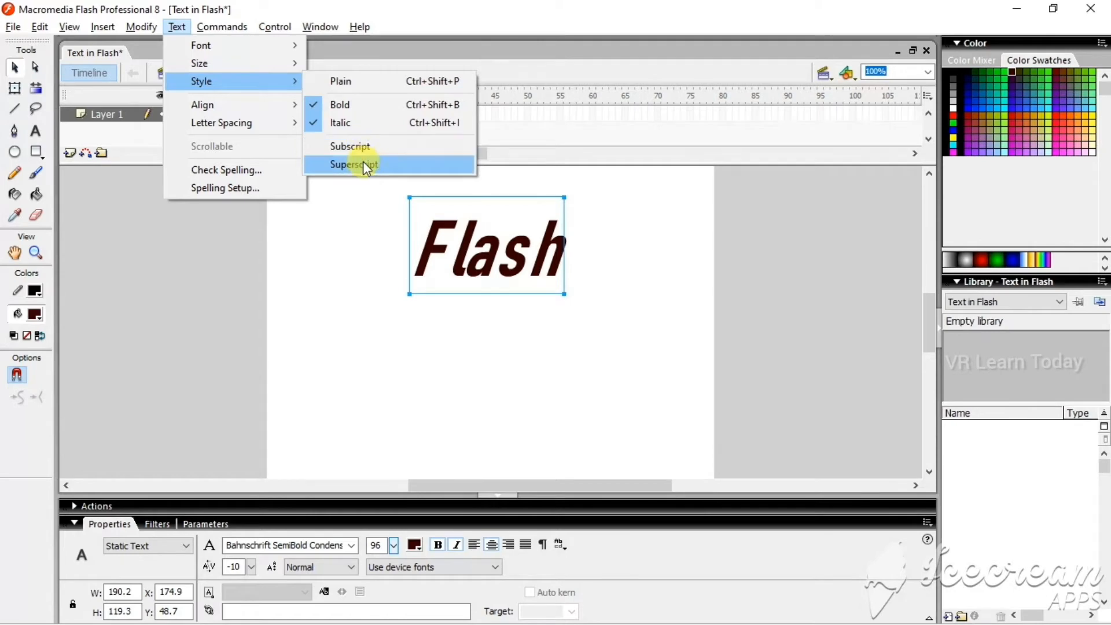
pyautogui.moveTo(209, 110)
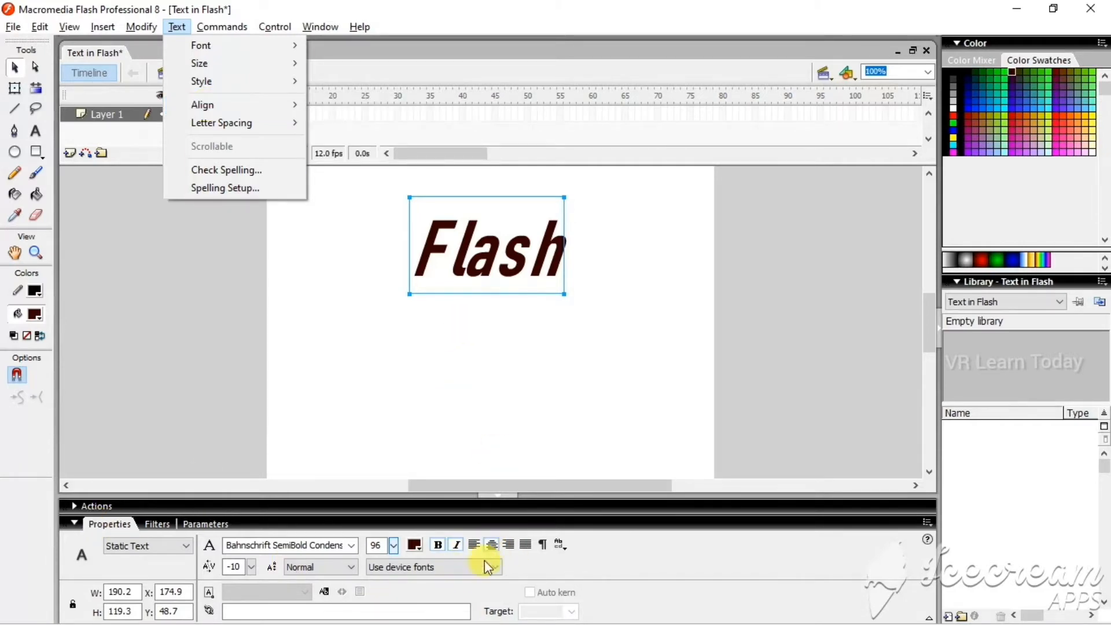
pyautogui.click(478, 544)
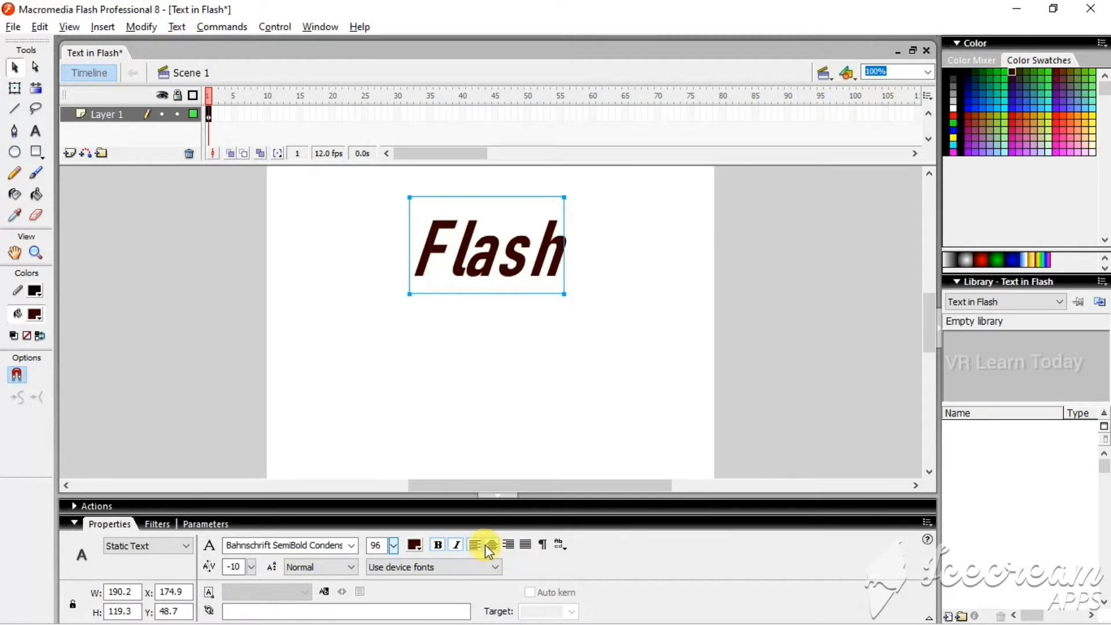
pyautogui.click(487, 545)
pyautogui.click(511, 545)
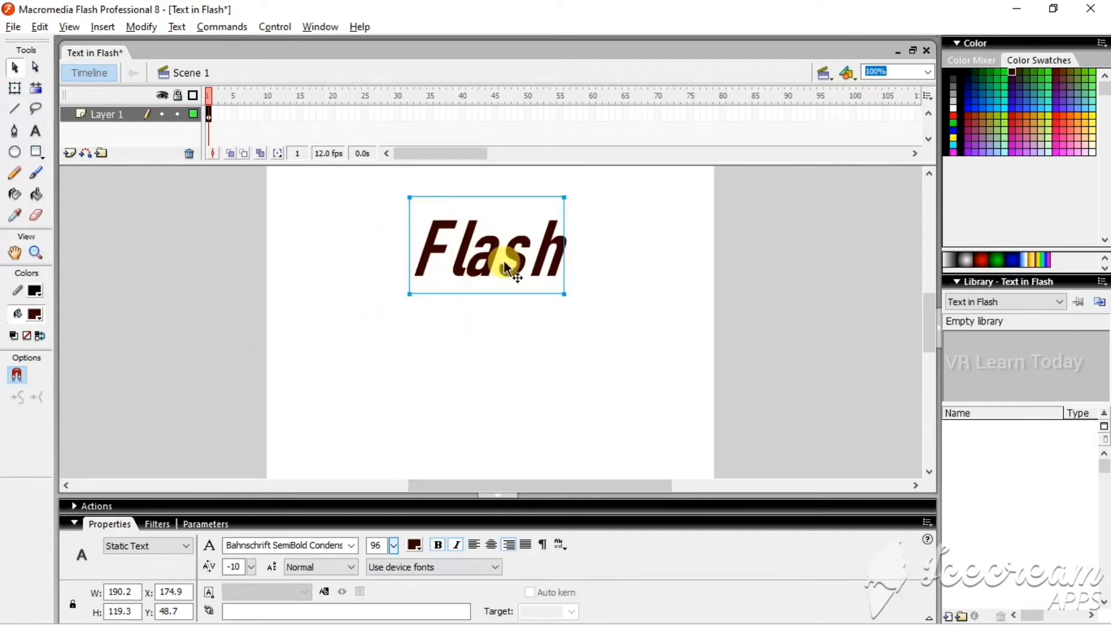
# Step: Test the movie, view the text in the maximized preview window, and close the preview
pyautogui.click(468, 399)
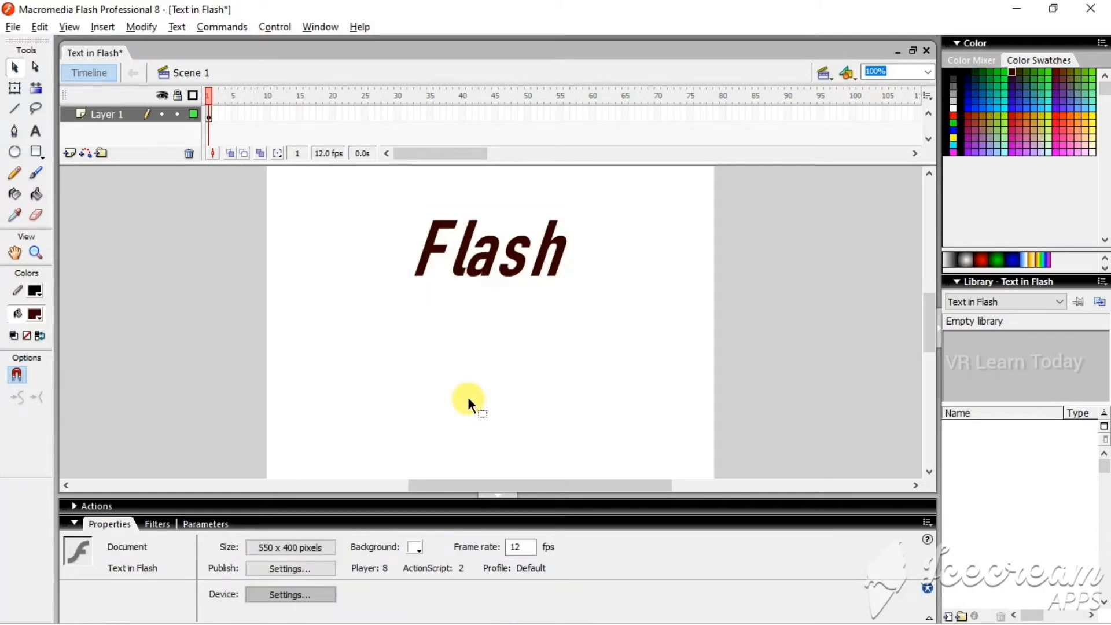
pyautogui.hotkey('ctrl', 'Return')
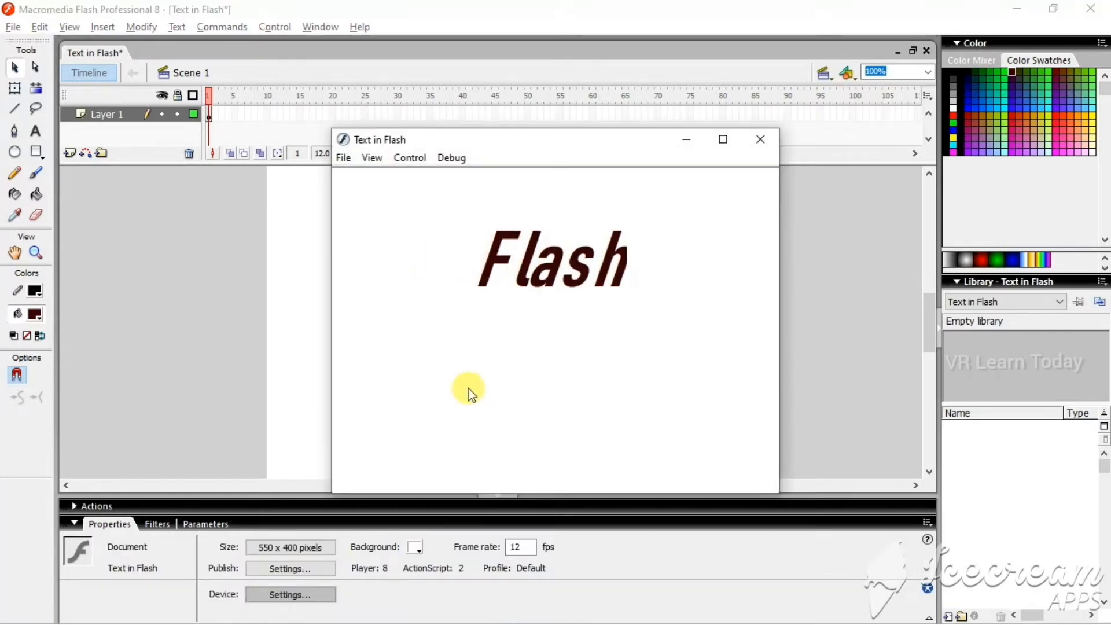
pyautogui.click(721, 138)
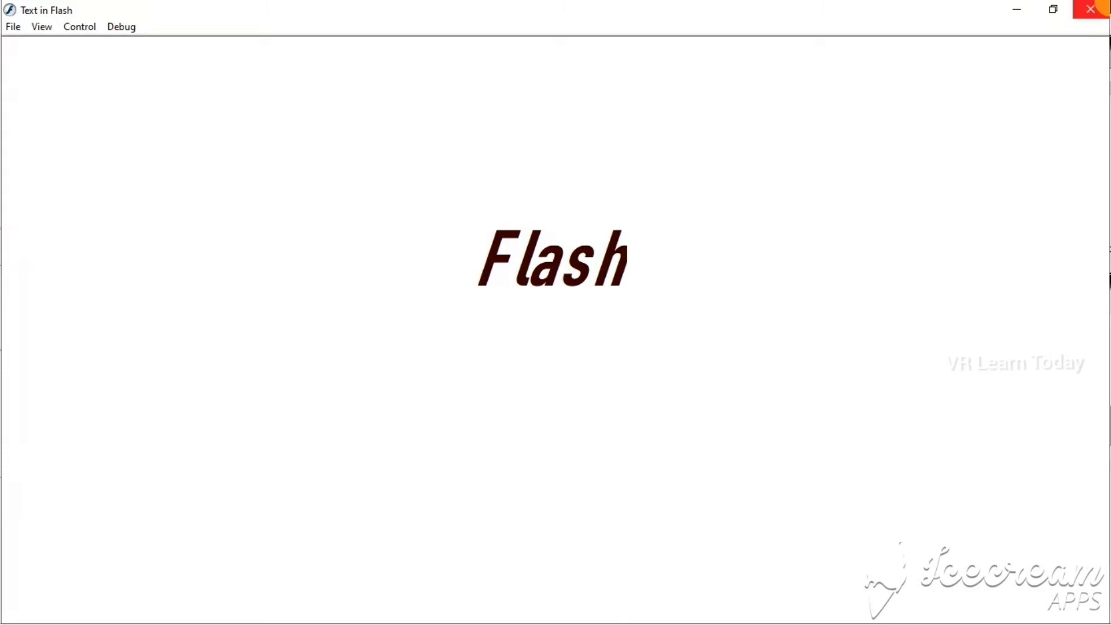
pyautogui.click(1091, 9)
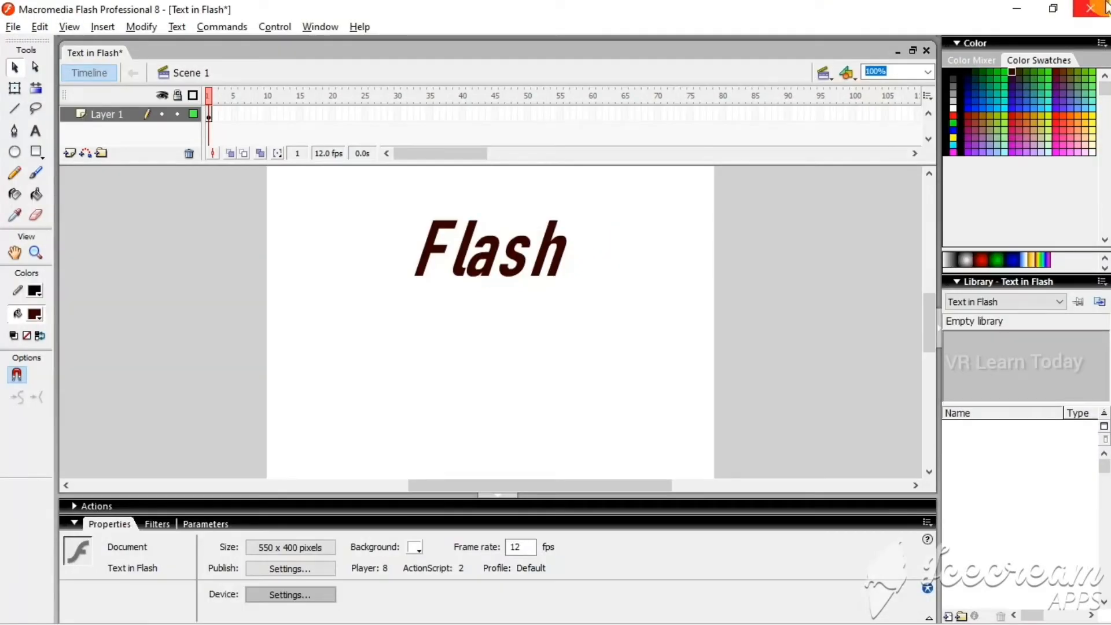
# Step: Shift the Flash text horizontally to about X 38 and change its text type to Input Text
pyautogui.moveTo(456, 244); pyautogui.dragTo(350, 243)
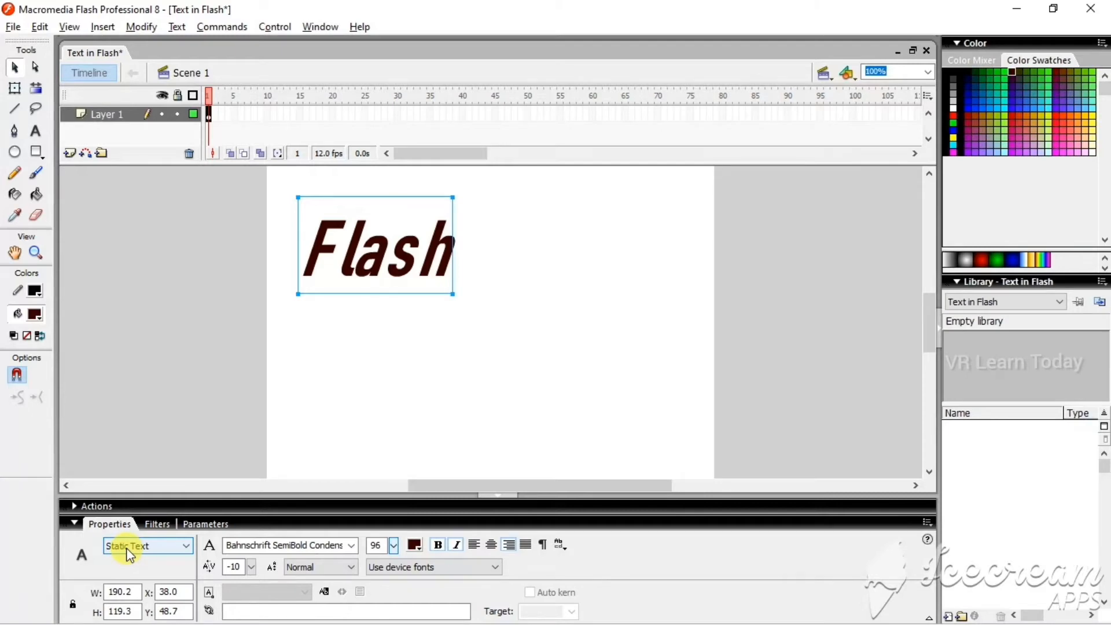
pyautogui.click(126, 548)
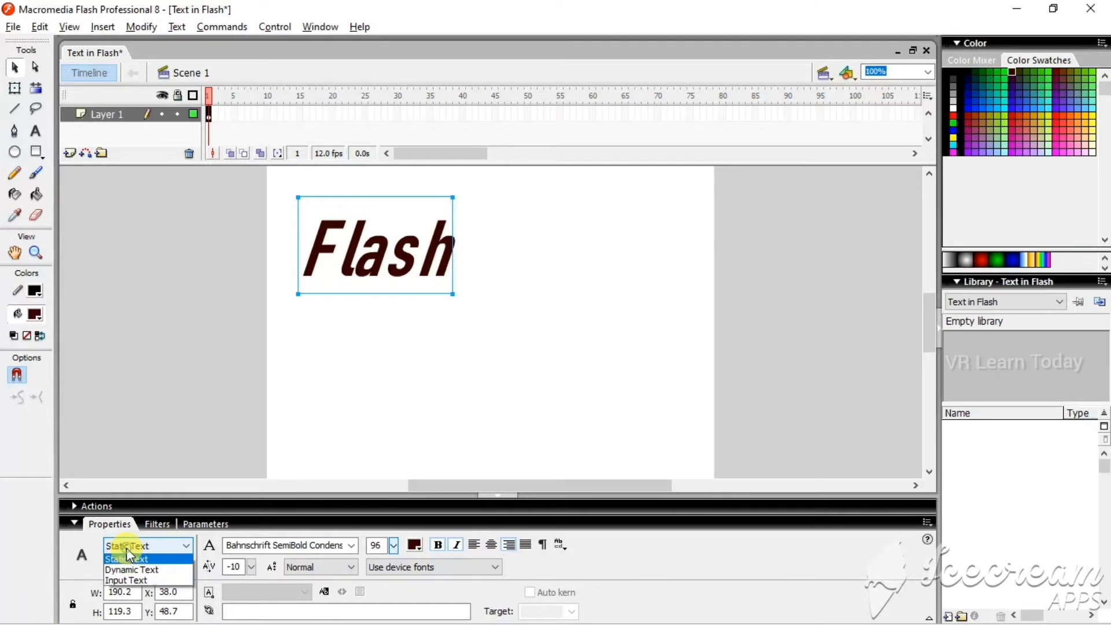
pyautogui.click(132, 582)
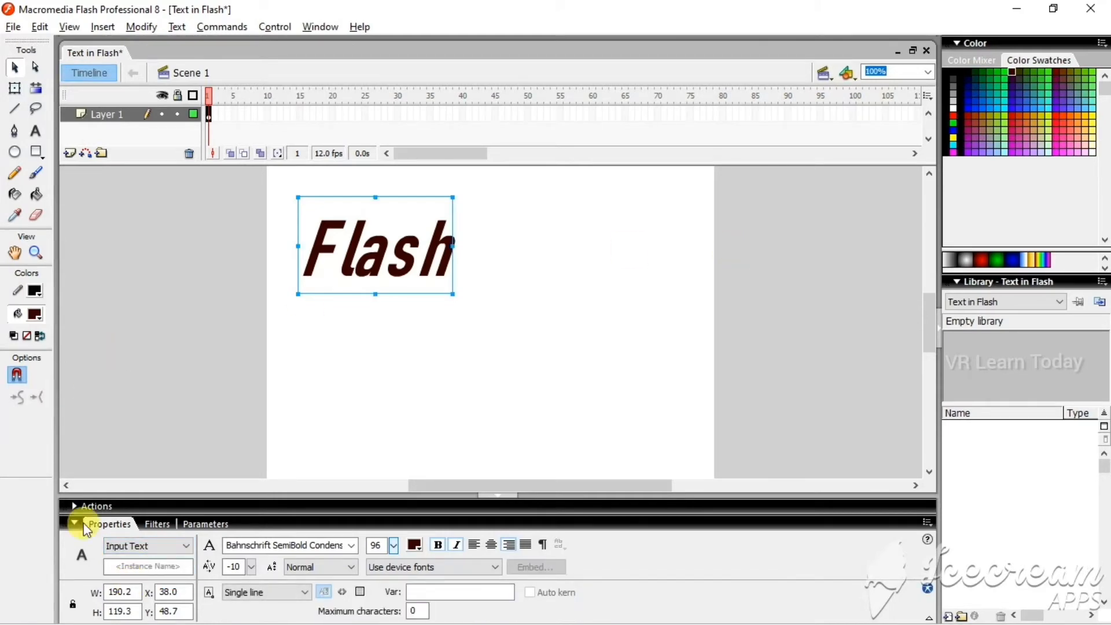
pyautogui.click(151, 547)
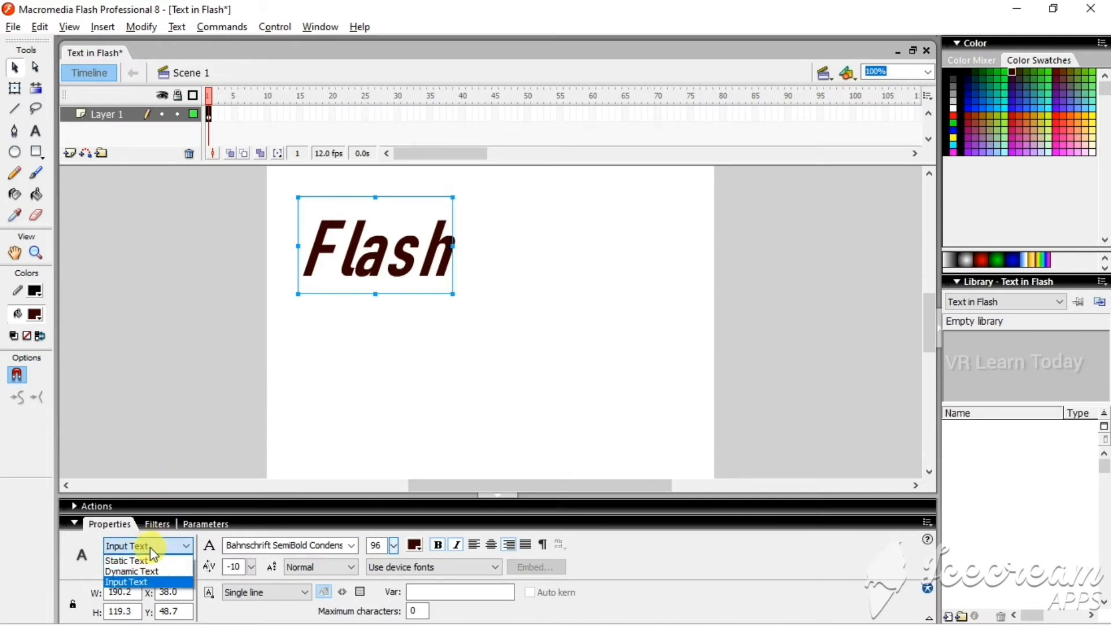
pyautogui.click(150, 582)
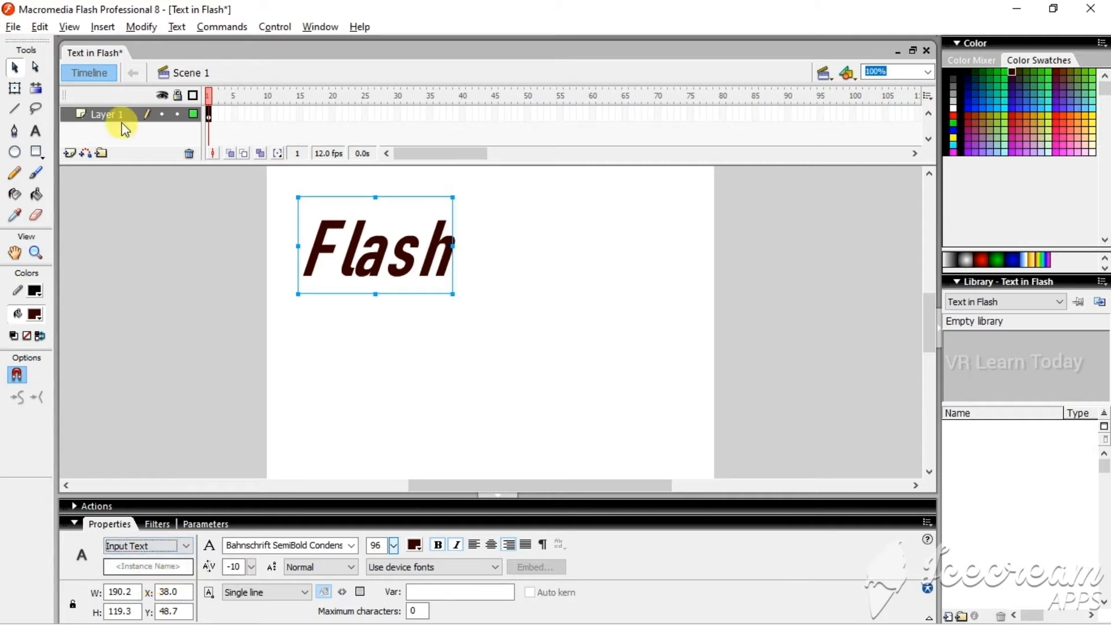
pyautogui.click(35, 131)
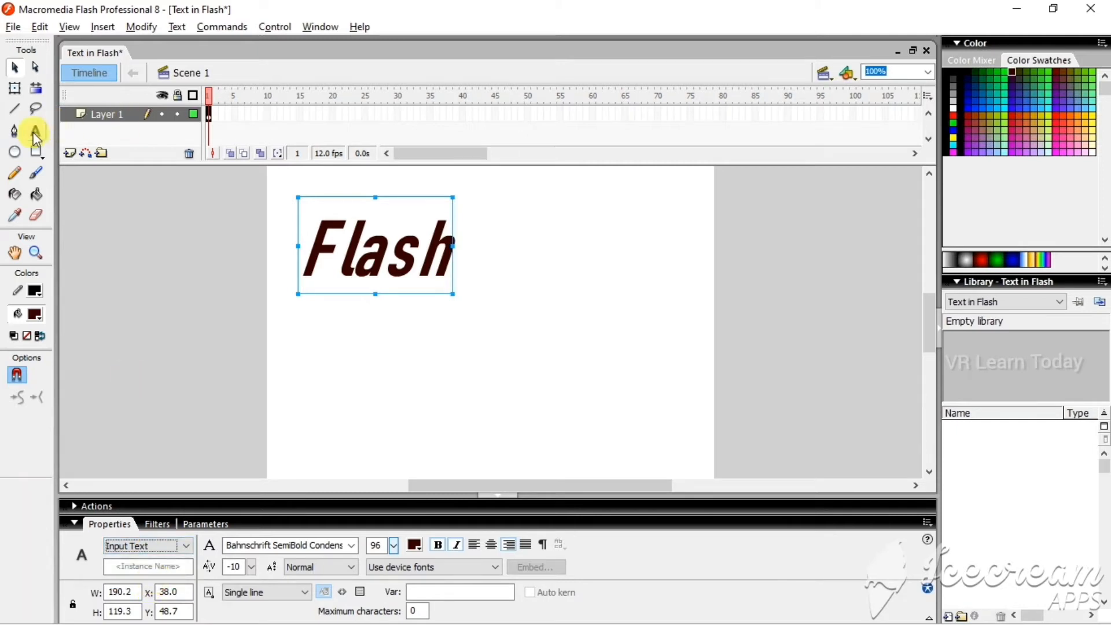
pyautogui.click(405, 366)
pyautogui.click(405, 367)
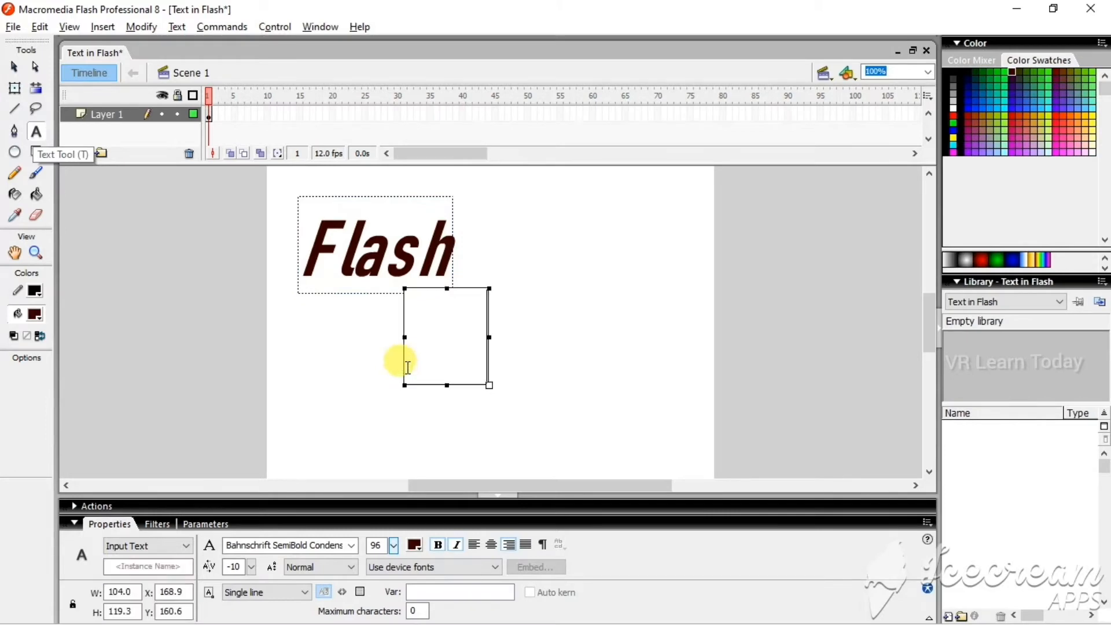
pyautogui.write('Inpu')
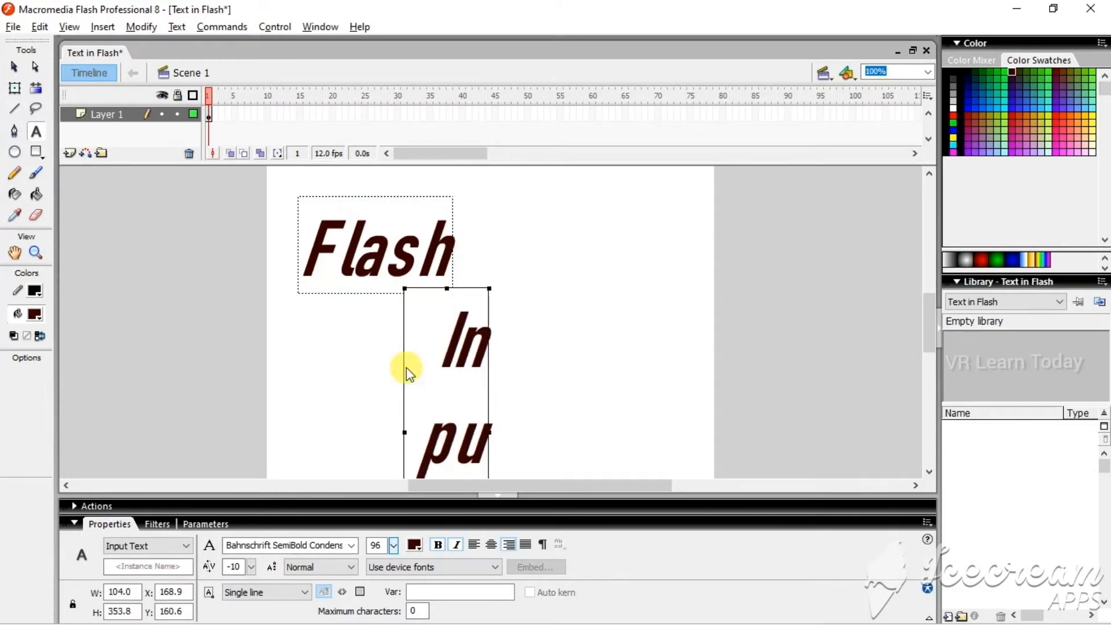
pyautogui.press('BackSpace')
pyautogui.press('BackSpace')
pyautogui.press('BackSpace')
pyautogui.press('BackSpace')
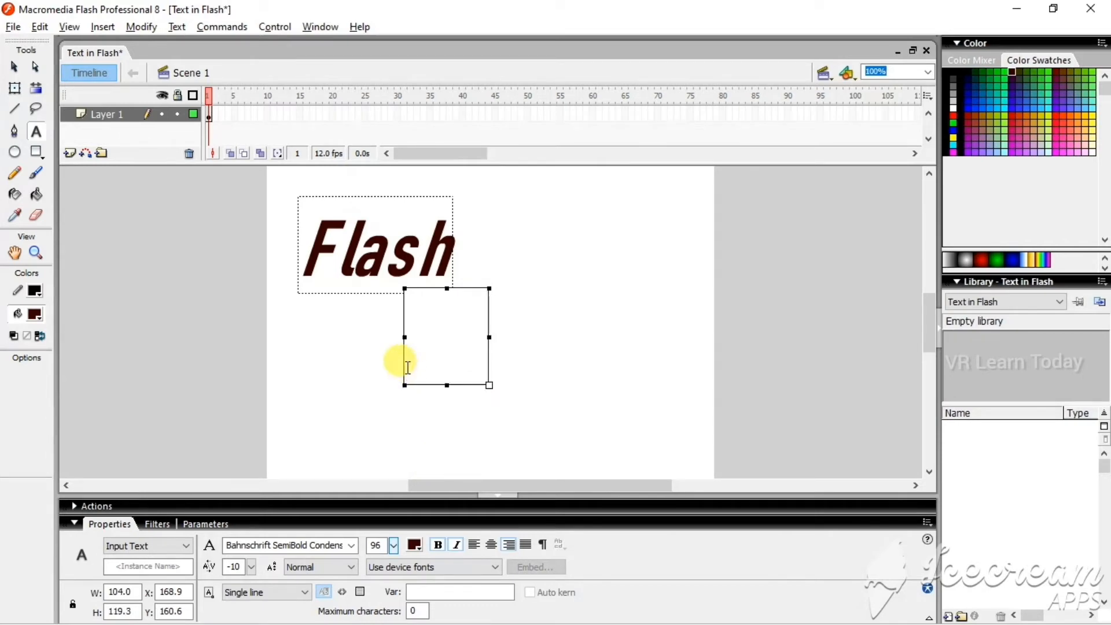
pyautogui.press('Escape')
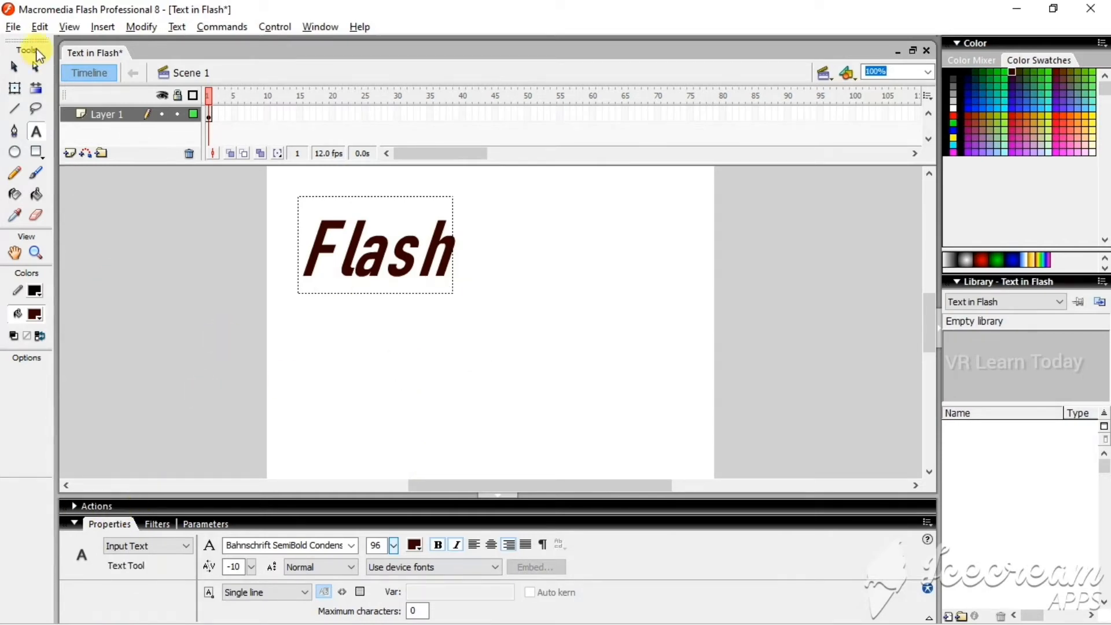
# Step: Reselect the Flash text, choose Input Text again as its text type, and deselect it
pyautogui.click(11, 72)
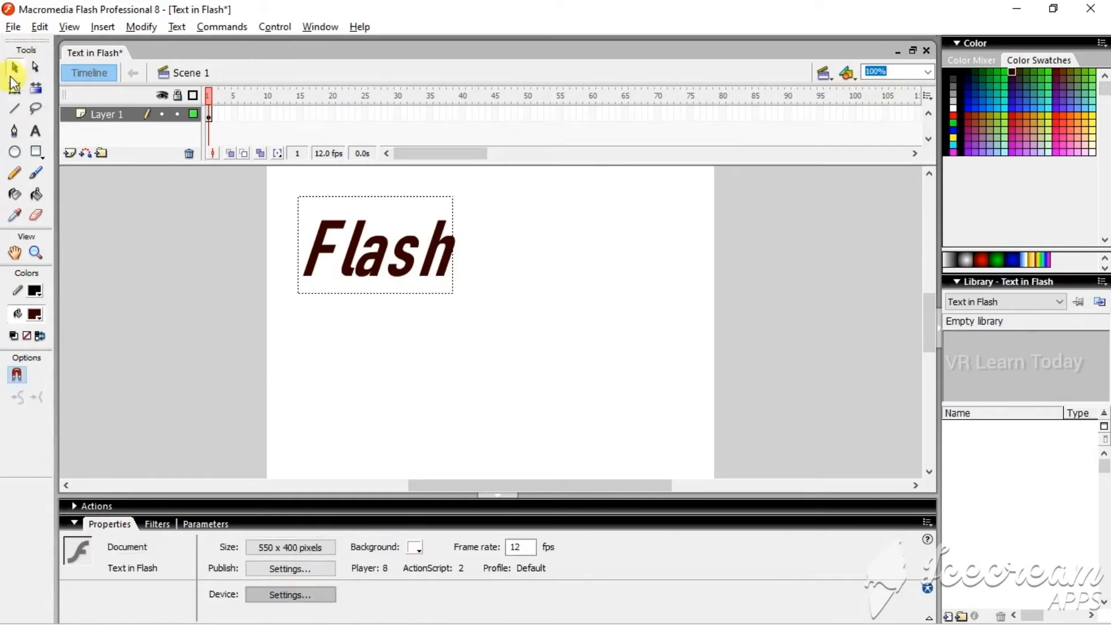
pyautogui.click(360, 215)
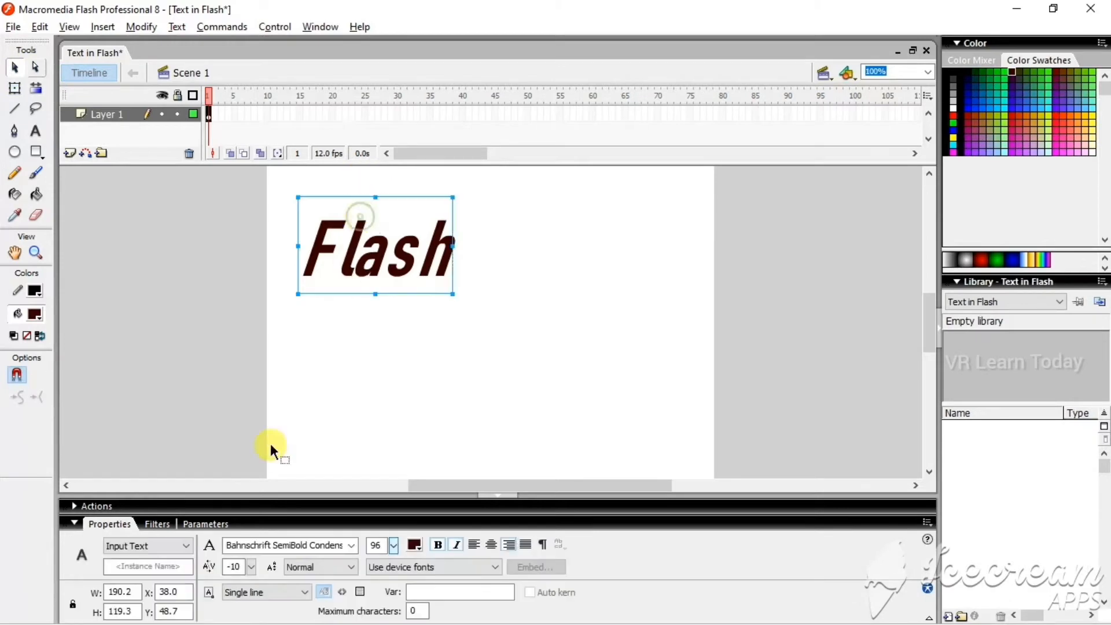
pyautogui.click(142, 545)
pyautogui.click(140, 574)
pyautogui.click(144, 553)
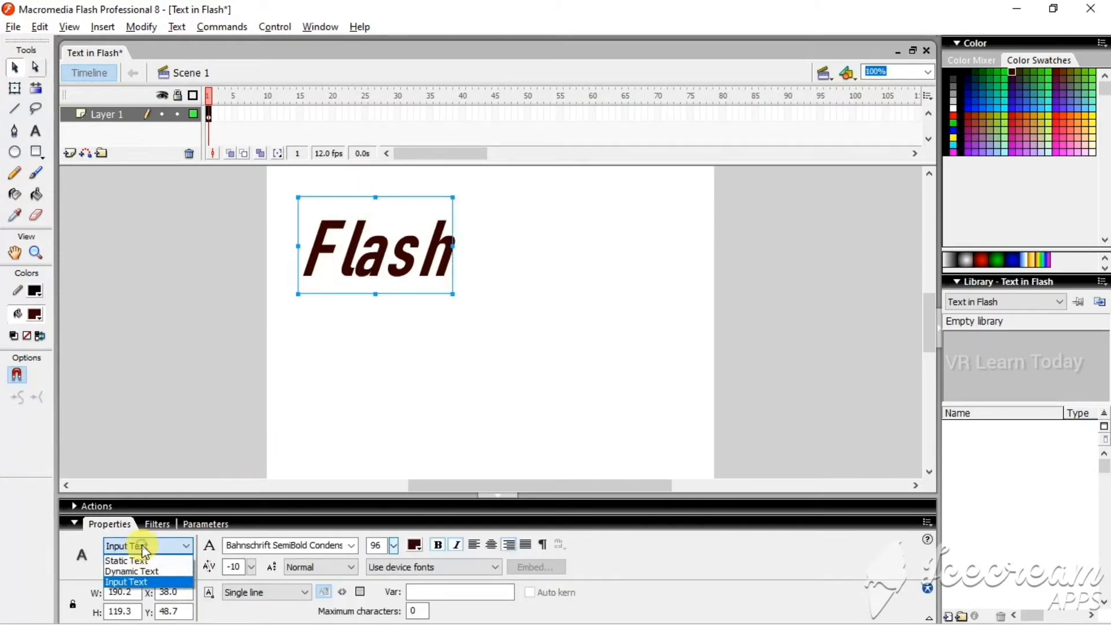
pyautogui.click(137, 580)
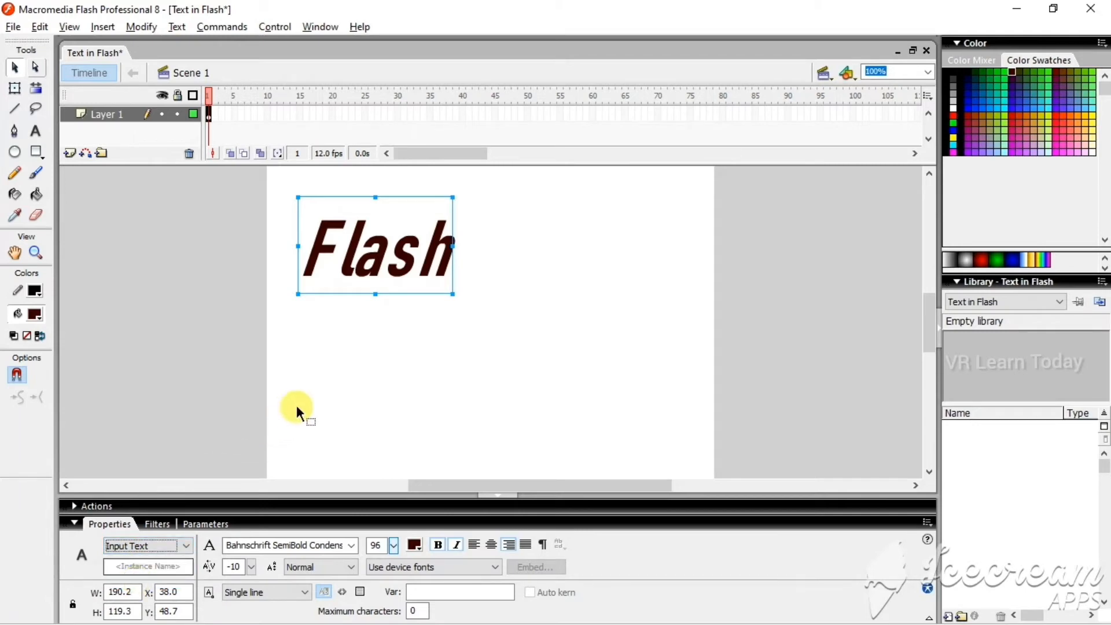
pyautogui.click(338, 386)
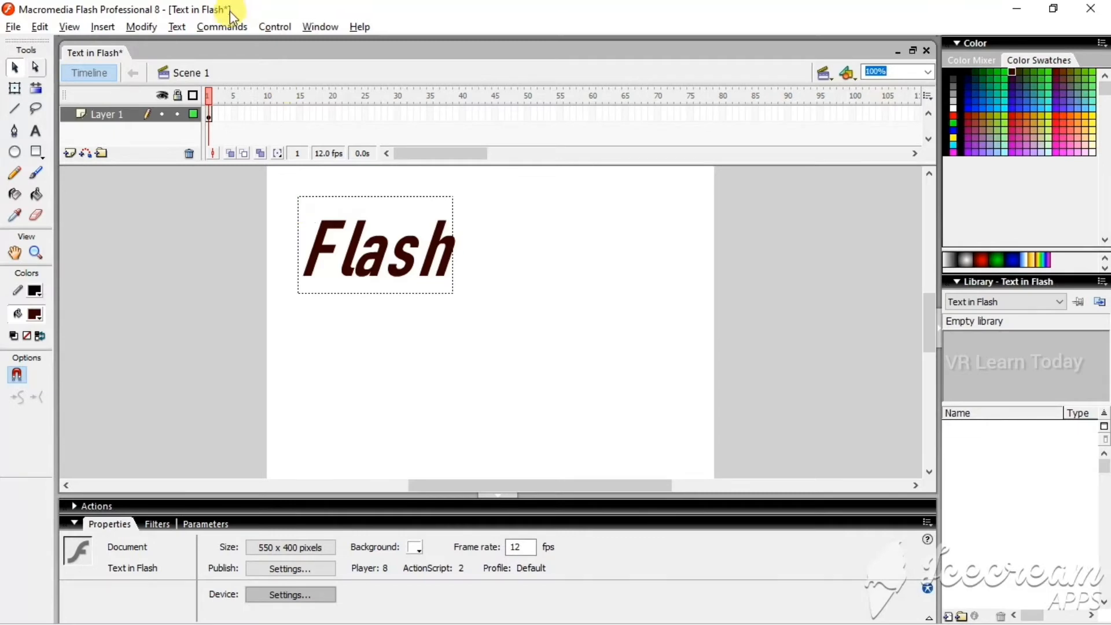
# Step: Test the movie and try entering "smac" in front of Flash in the preview's input field
pyautogui.click(263, 27)
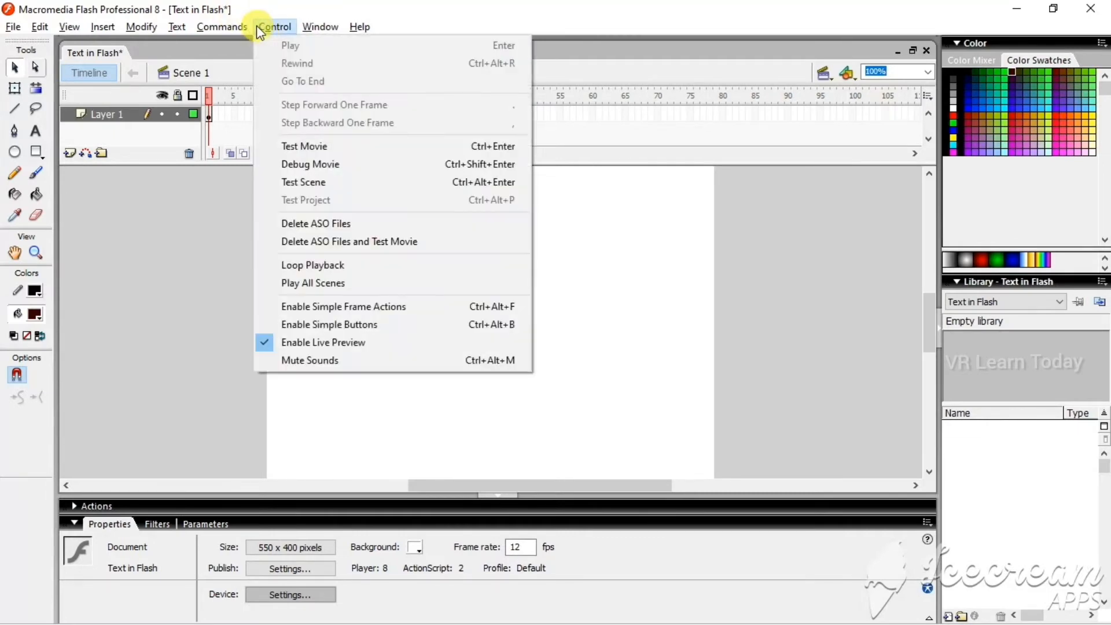
pyautogui.click(296, 146)
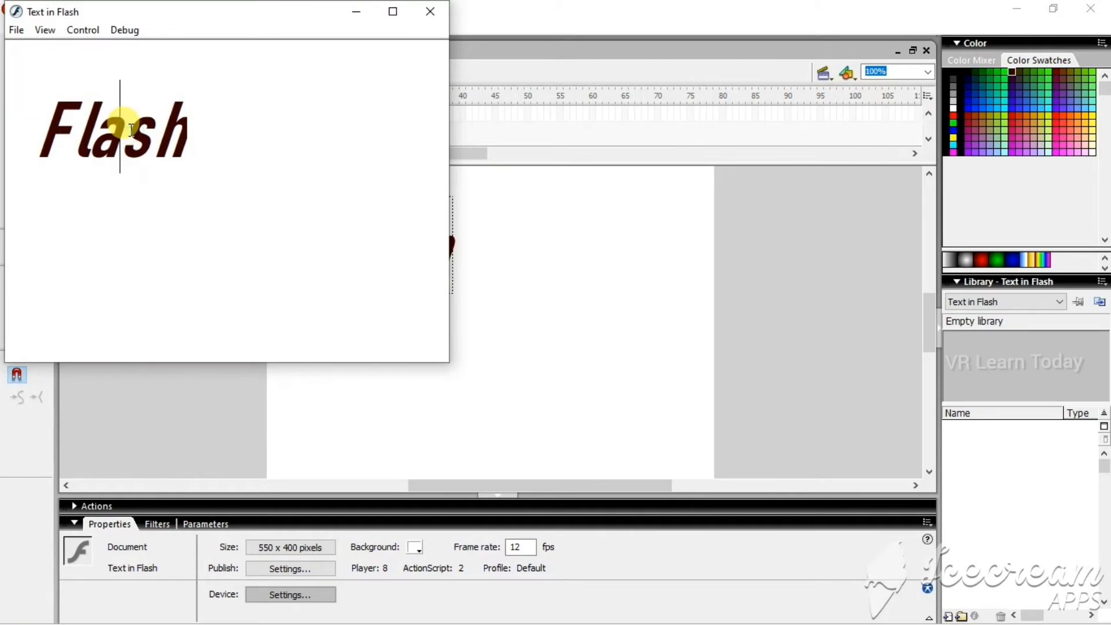
pyautogui.press('Home')
pyautogui.write('sj')
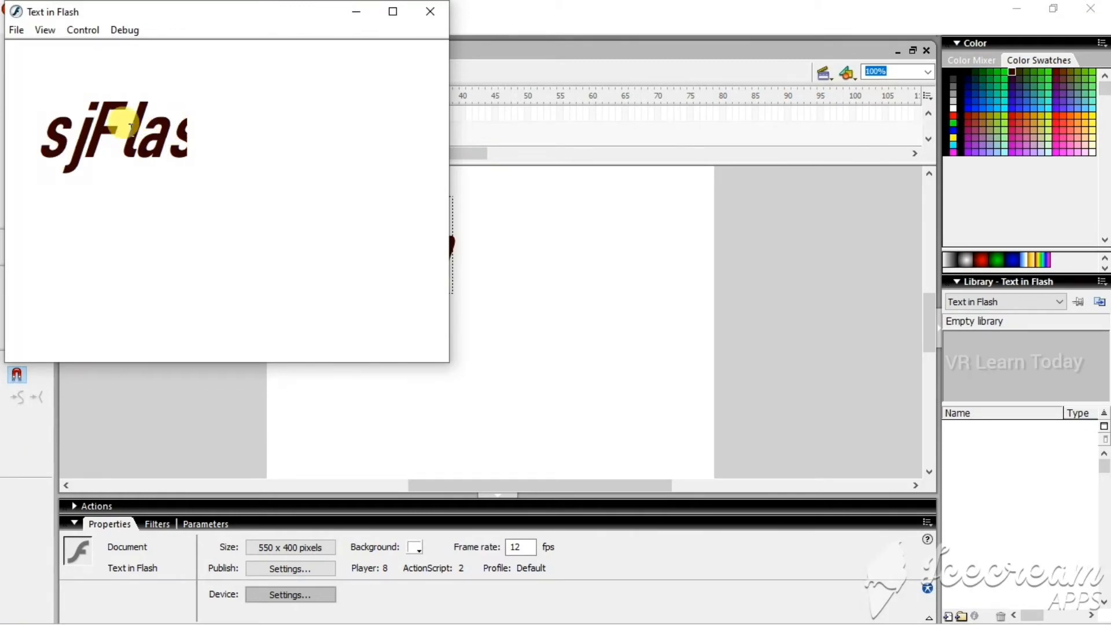
pyautogui.press('BackSpace')
pyautogui.write('mac')
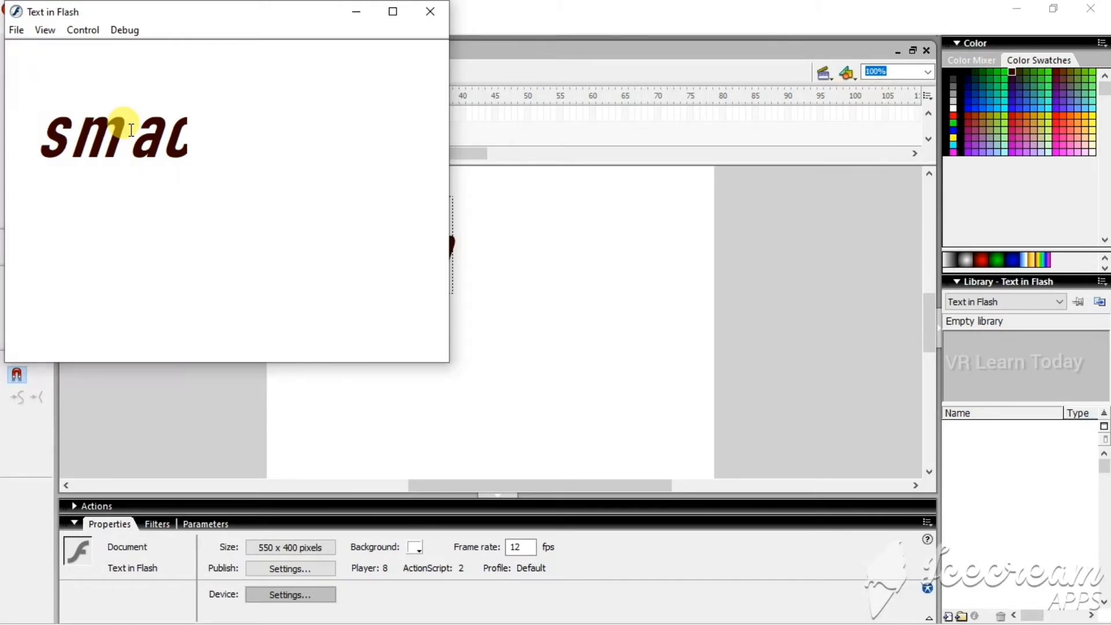
# Step: Maximize the preview, insert "fnd,," after the first letter of the input field, and erase everything before "macr"
pyautogui.click(405, 8)
pyautogui.click(408, 254)
pyautogui.write('fnd,,')
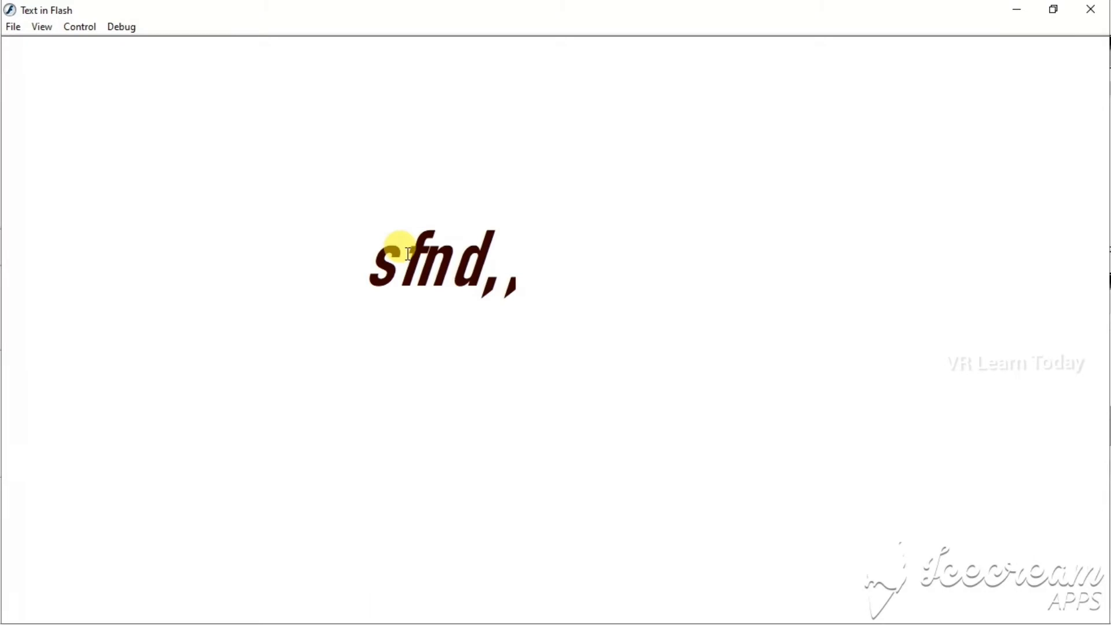
pyautogui.press('BackSpace')
pyautogui.press('BackSpace')
pyautogui.press('BackSpace')
pyautogui.press('BackSpace')
pyautogui.press('BackSpace')
pyautogui.press('BackSpace')
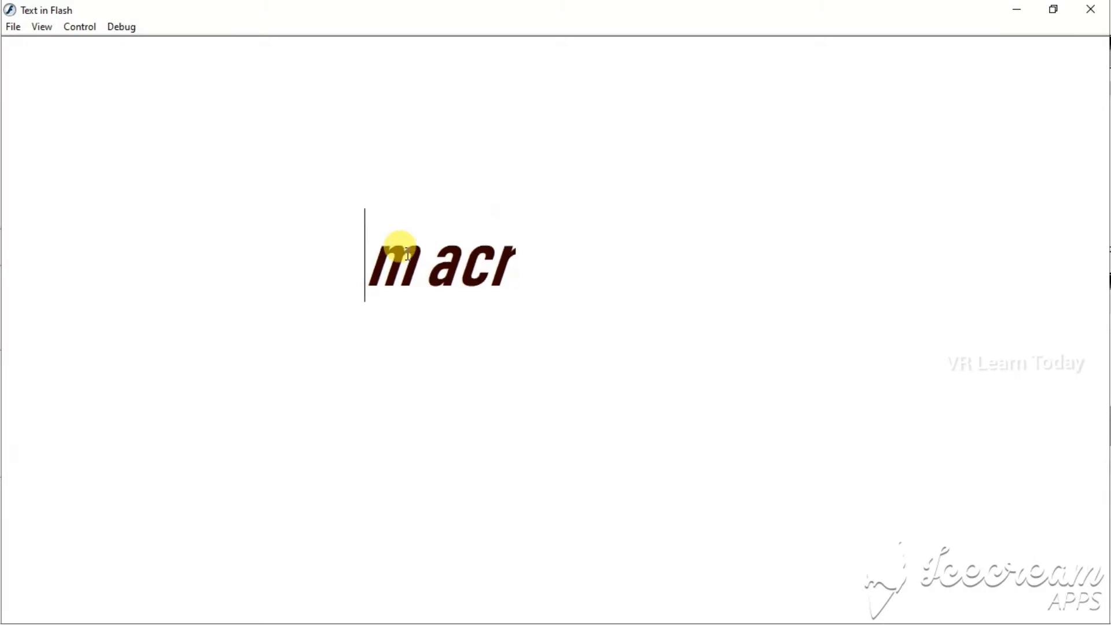
# Step: Delete the remaining characters in the preview's input field, try entering and erasing "e", and close the preview
pyautogui.press('Delete')
pyautogui.press('Delete')
pyautogui.press('Delete')
pyautogui.press('Delete')
pyautogui.press('Delete')
pyautogui.press('Delete')
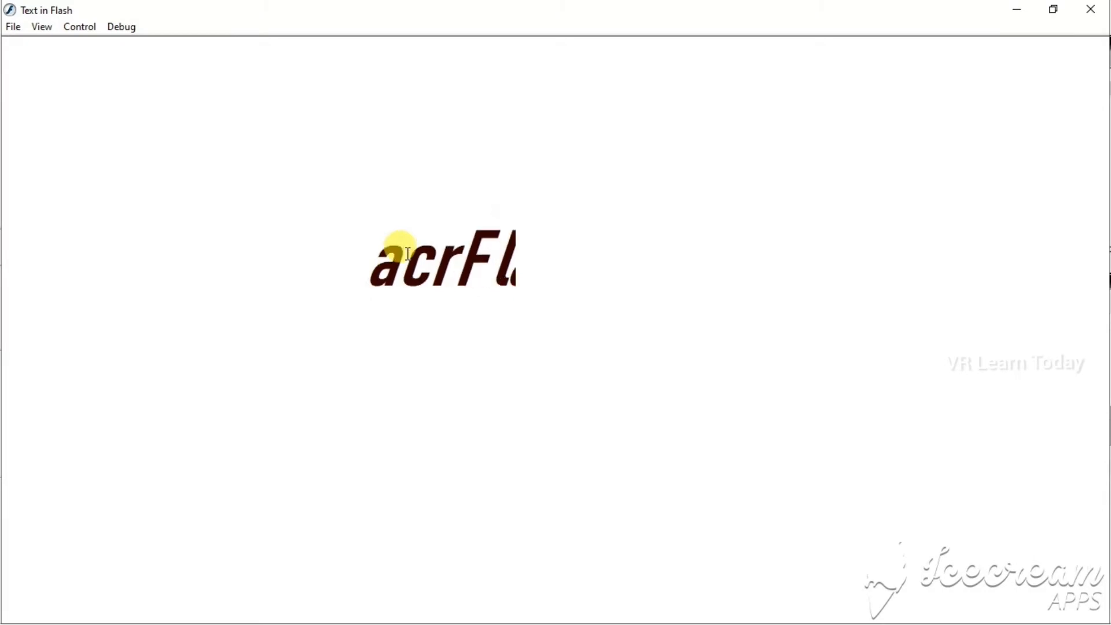
pyautogui.press('Delete')
pyautogui.press('Delete')
pyautogui.press('Delete')
pyautogui.press('Delete')
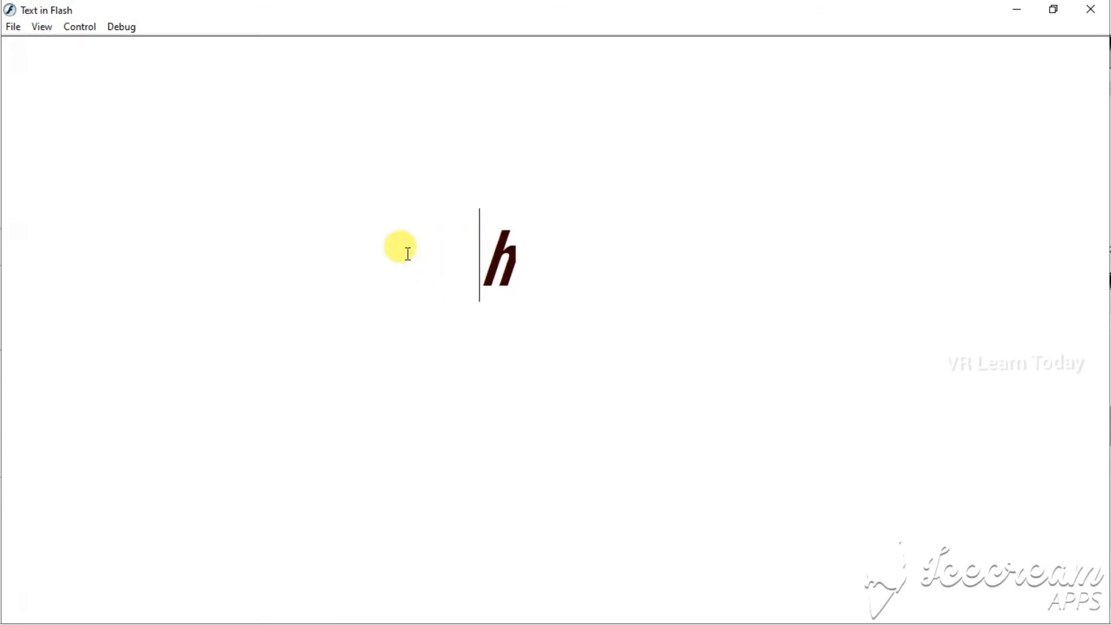
pyautogui.write('e')
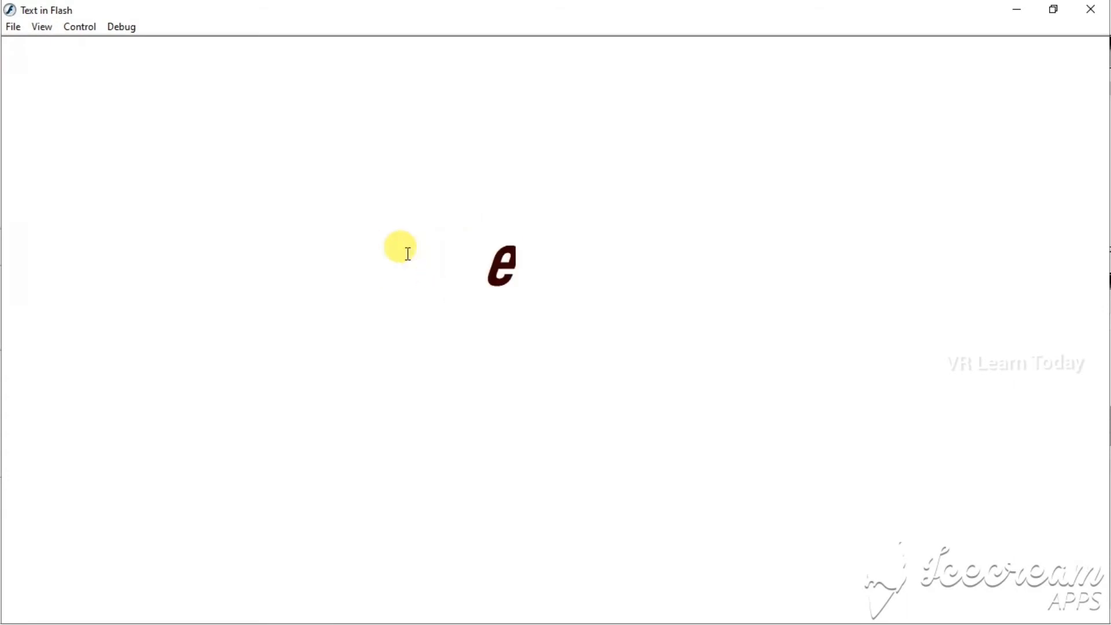
pyautogui.press('BackSpace')
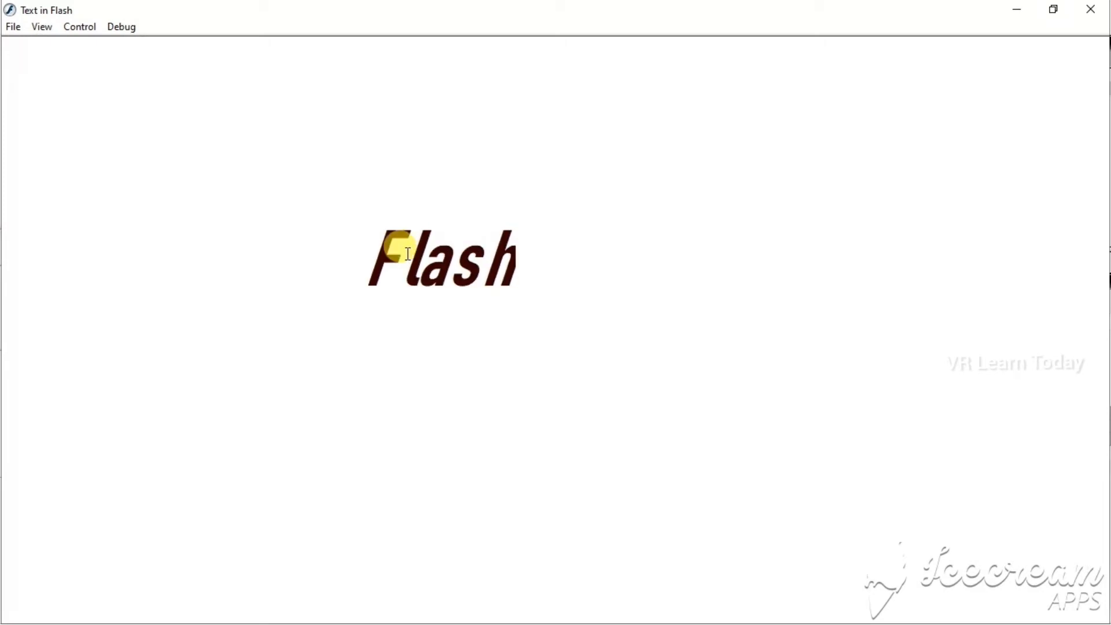
pyautogui.click(1090, 9)
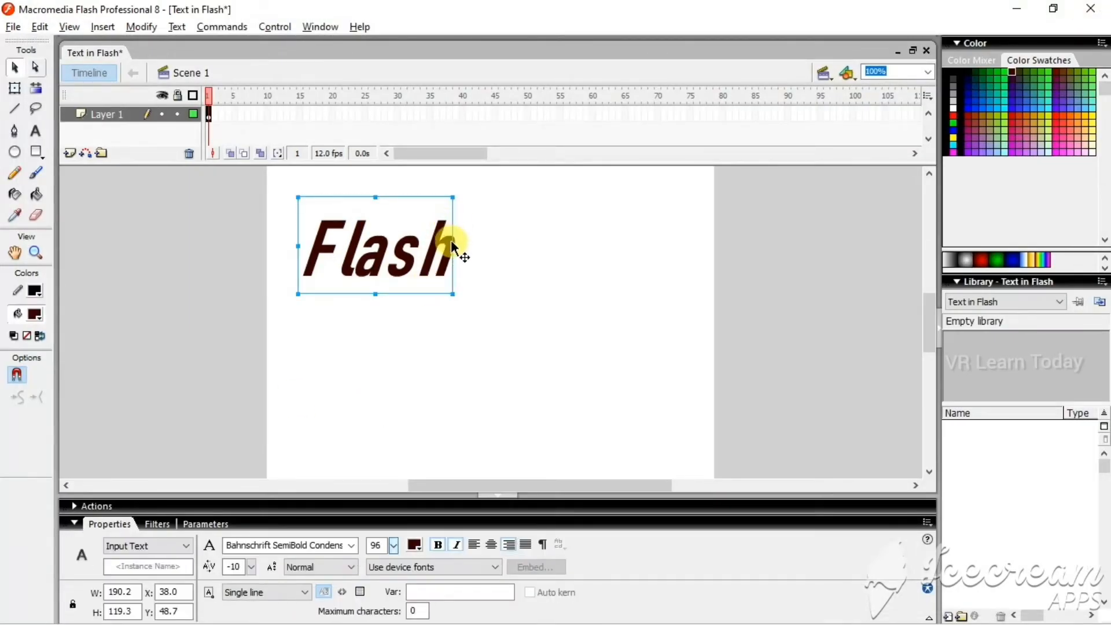
# Step: Widen the Flash text box on both sides to a width of about 529 with its X position at about 9
pyautogui.moveTo(452, 246); pyautogui.dragTo(705, 253)
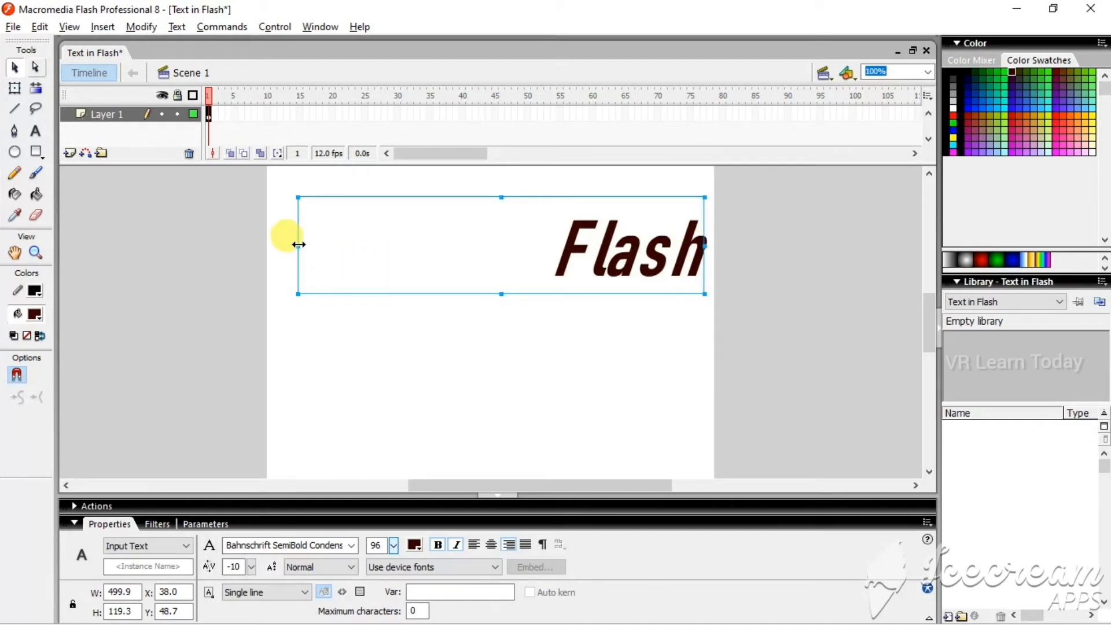
pyautogui.moveTo(298, 246); pyautogui.dragTo(274, 248)
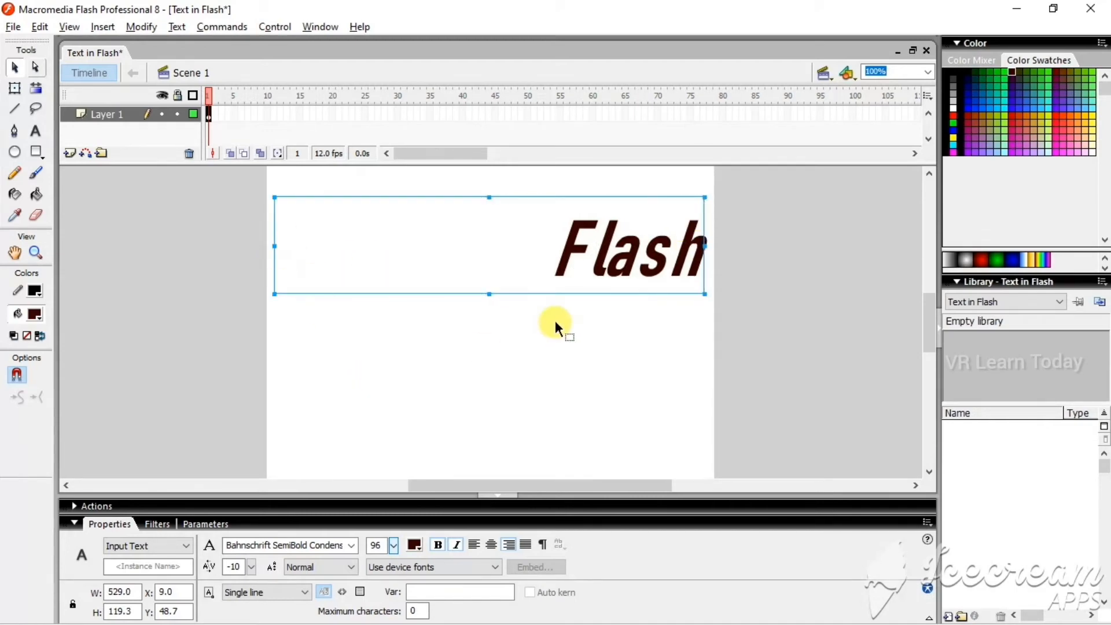
# Step: Test the movie, enter "macro media" in front of Flash in the input field, and maximize the preview
pyautogui.hotkey('ctrl', 'Return')
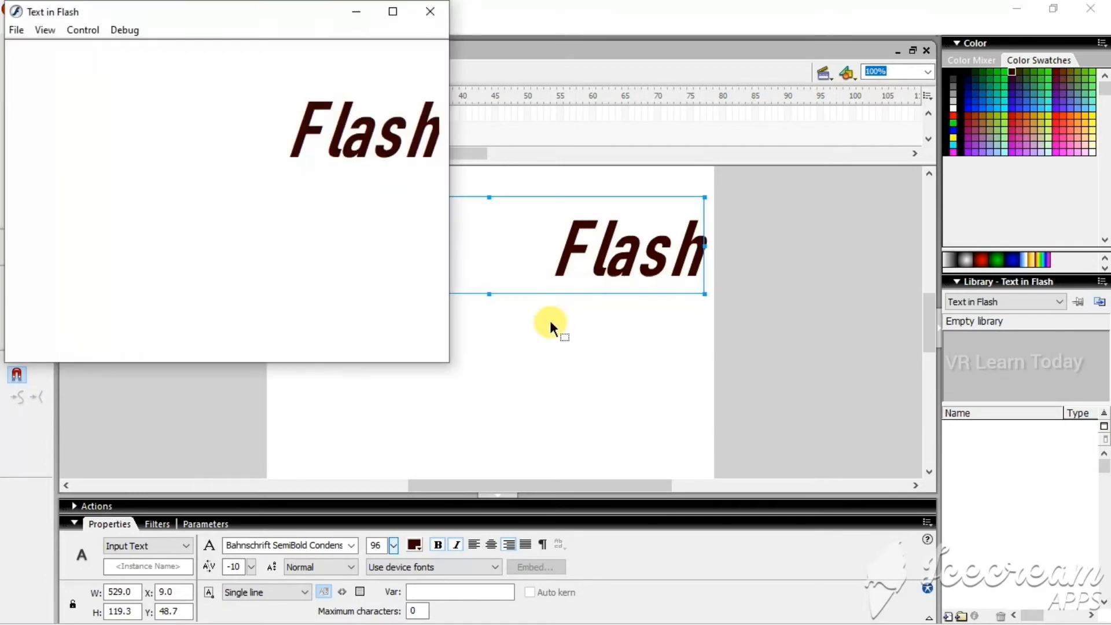
pyautogui.click(338, 104)
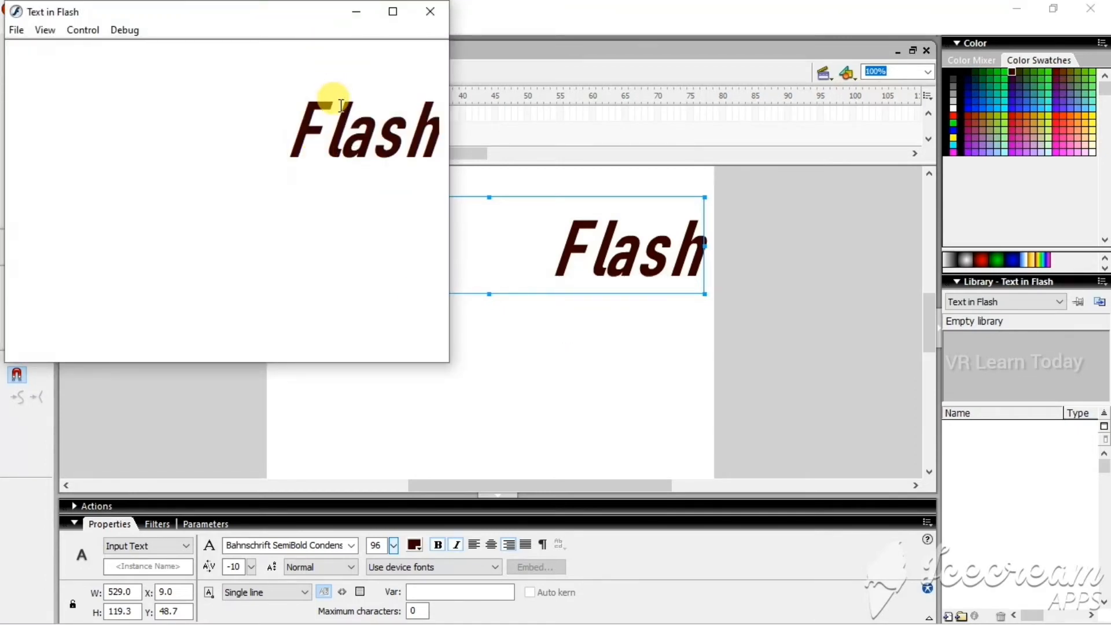
pyautogui.write('macro med')
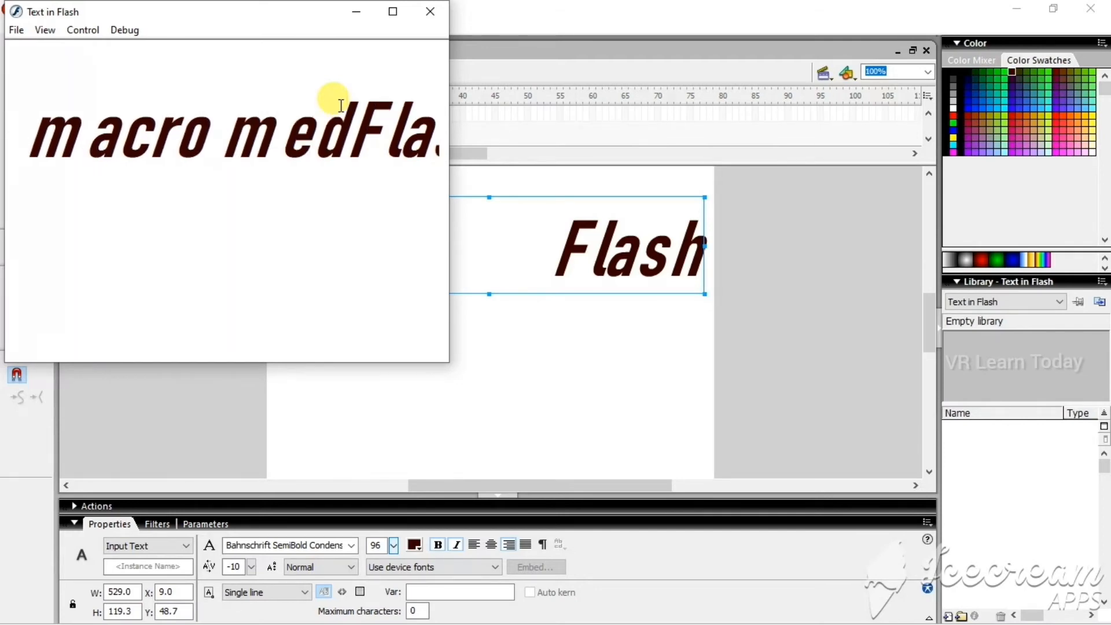
pyautogui.write('ia')
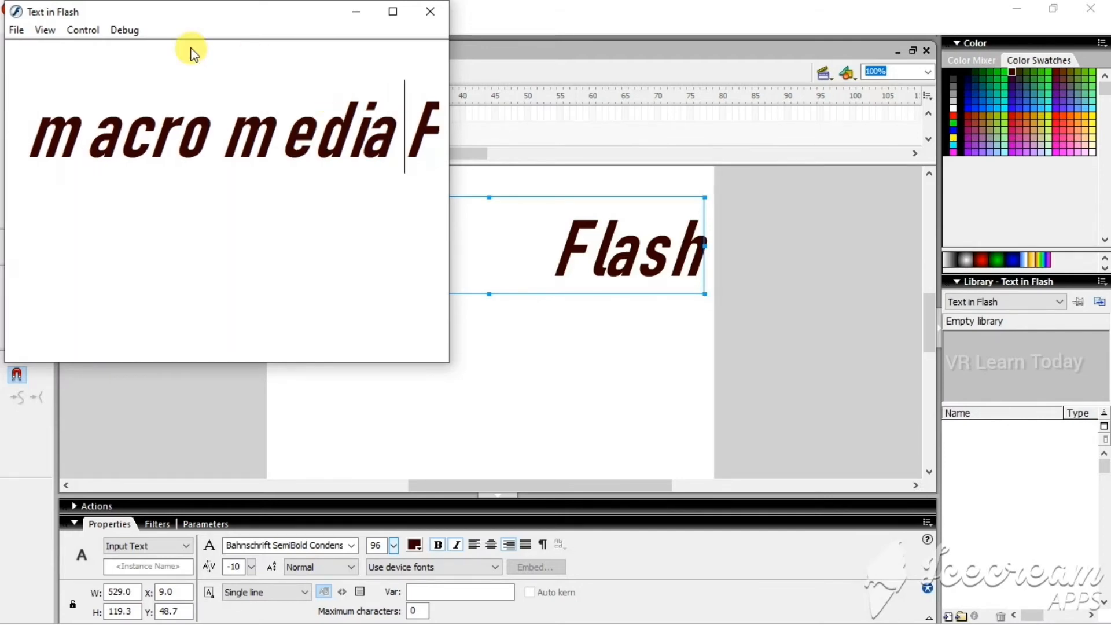
pyautogui.click(395, 10)
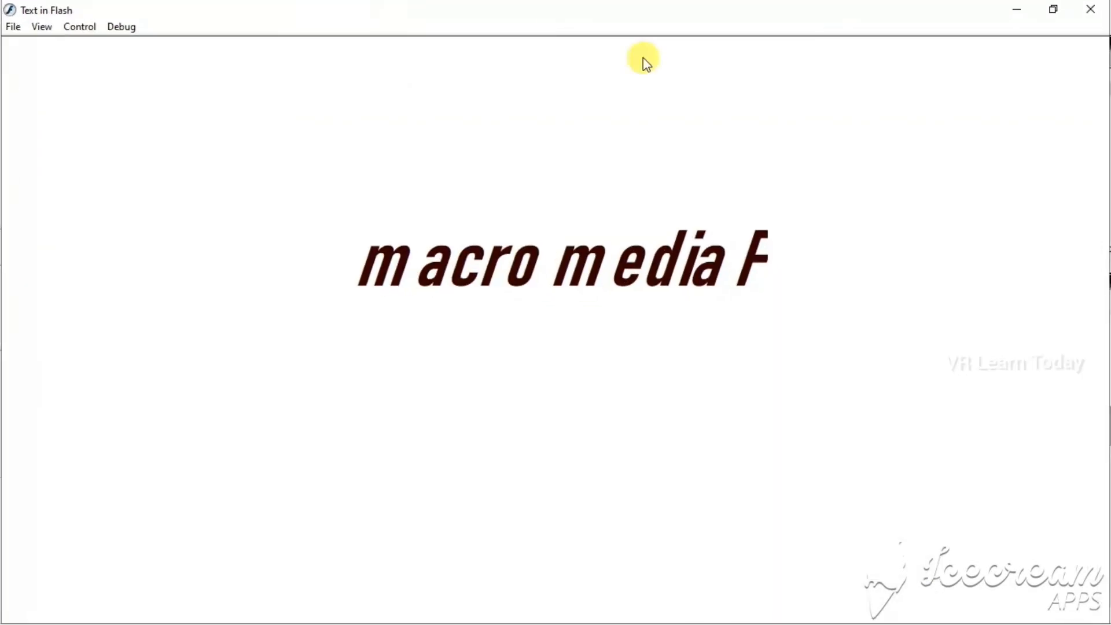
# Step: Erase "media" from the preview's input field, leaving "macro" before Flash, and close the preview
pyautogui.press('BackSpace')
pyautogui.press('BackSpace')
pyautogui.press('BackSpace')
pyautogui.press('BackSpace')
pyautogui.press('BackSpace')
pyautogui.press('BackSpace')
pyautogui.press('BackSpace')
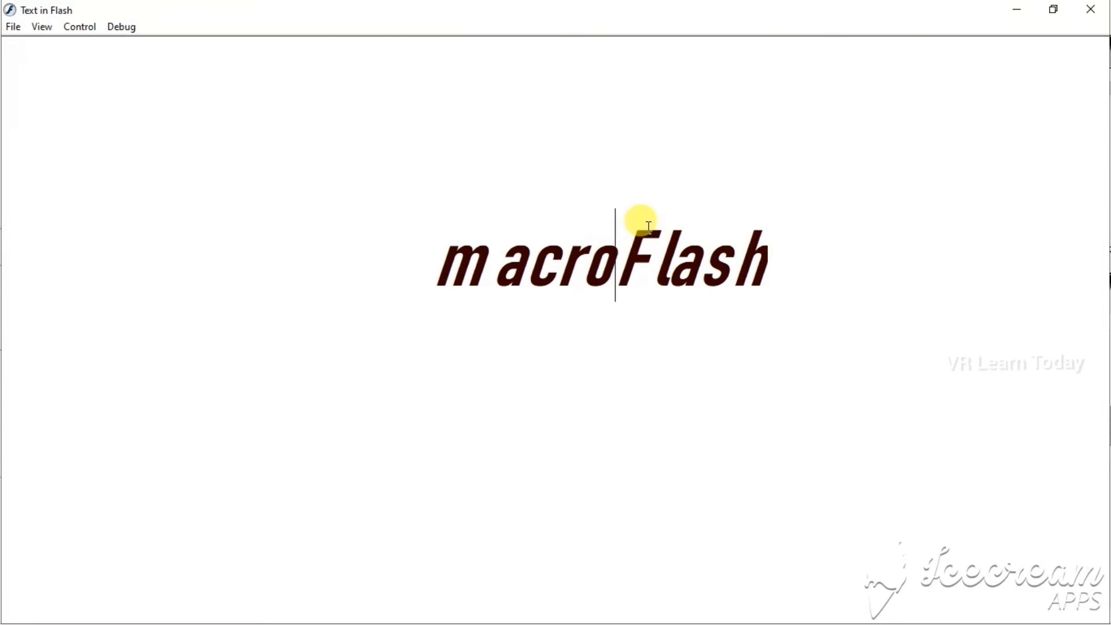
pyautogui.click(1091, 9)
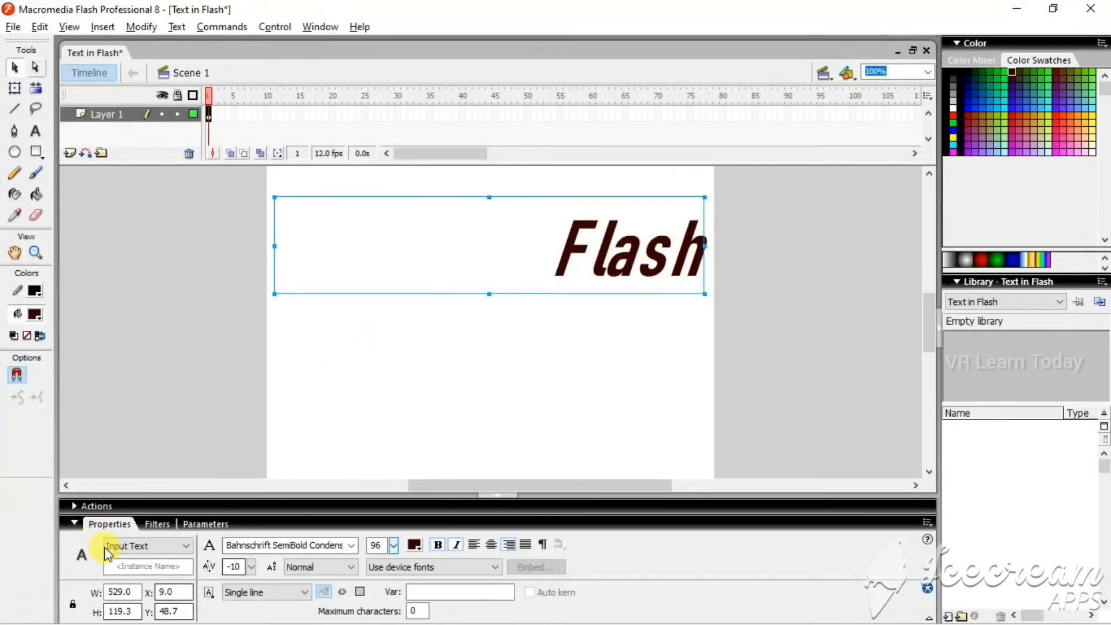
# Step: Set the Flash input text's line type to Password and test the movie
pyautogui.click(150, 546)
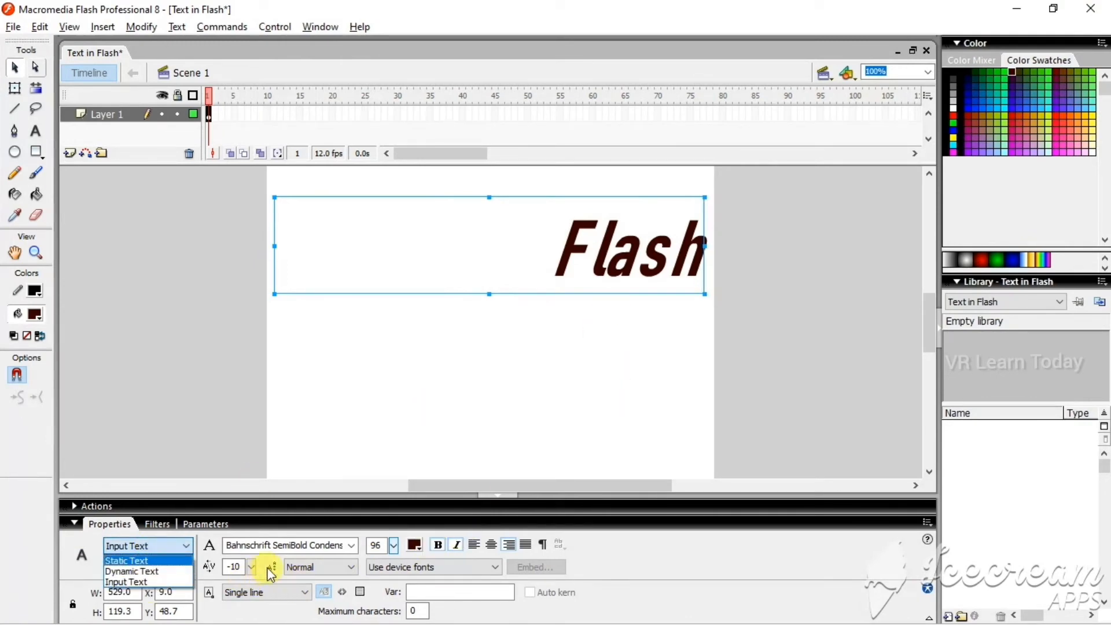
pyautogui.click(280, 591)
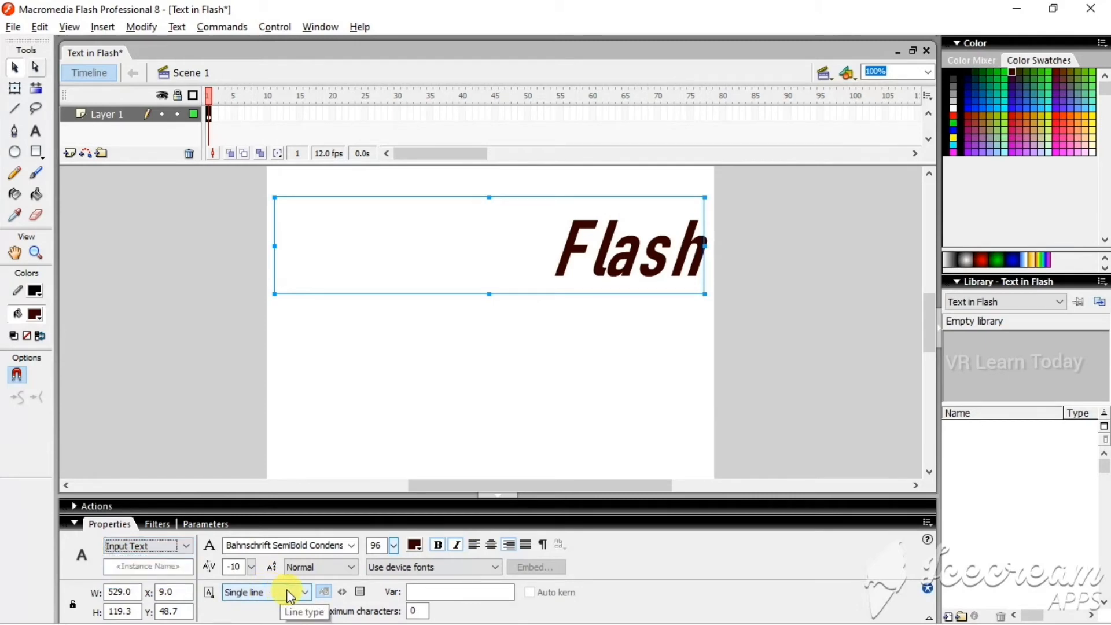
pyautogui.click(287, 591)
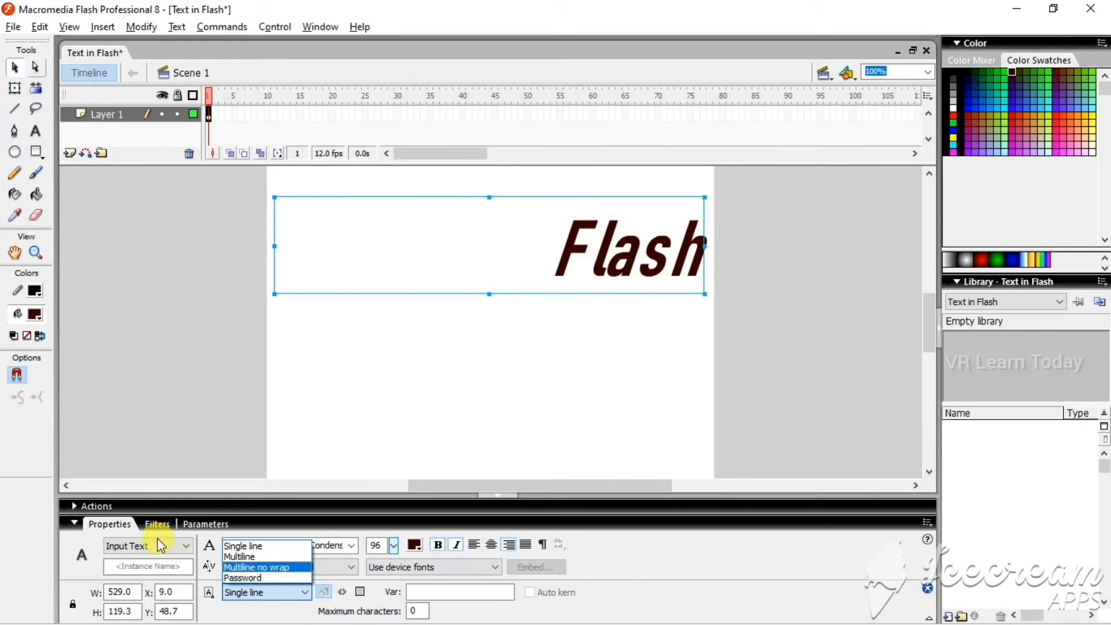
pyautogui.click(245, 578)
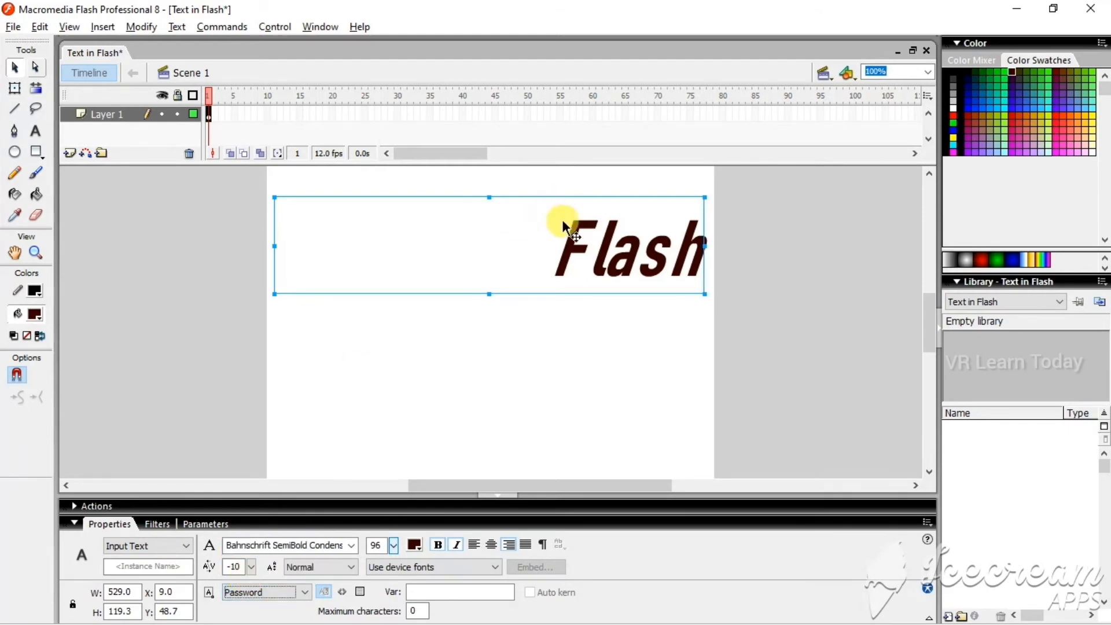
pyautogui.hotkey('ctrl', 'Return')
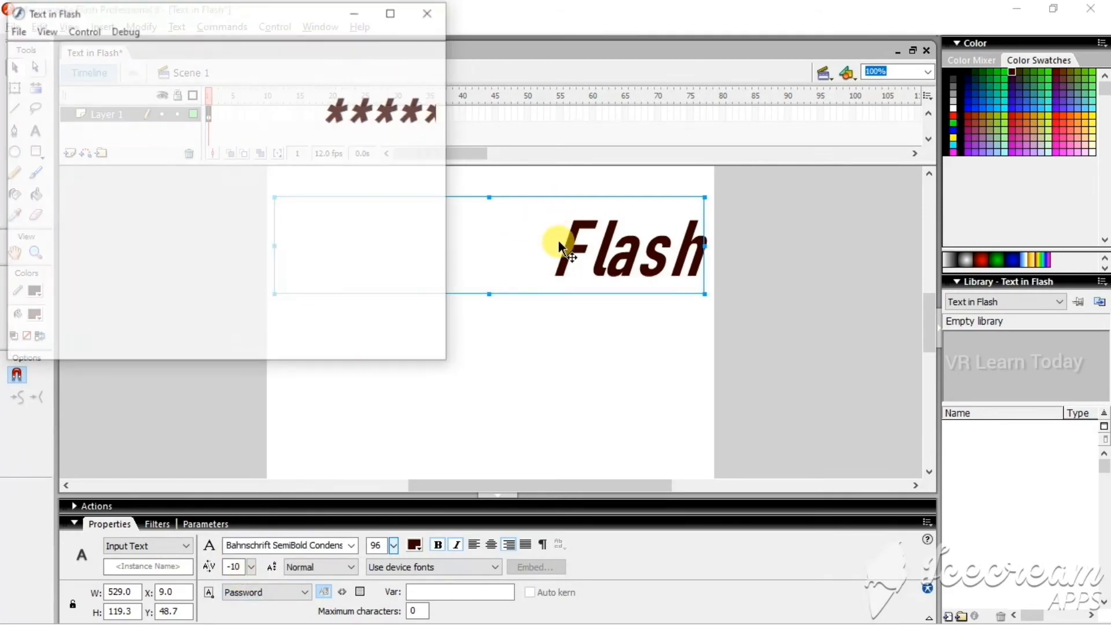
# Step: Maximize the password text preview, close it, and review the line type options of the Flash input text
pyautogui.click(391, 11)
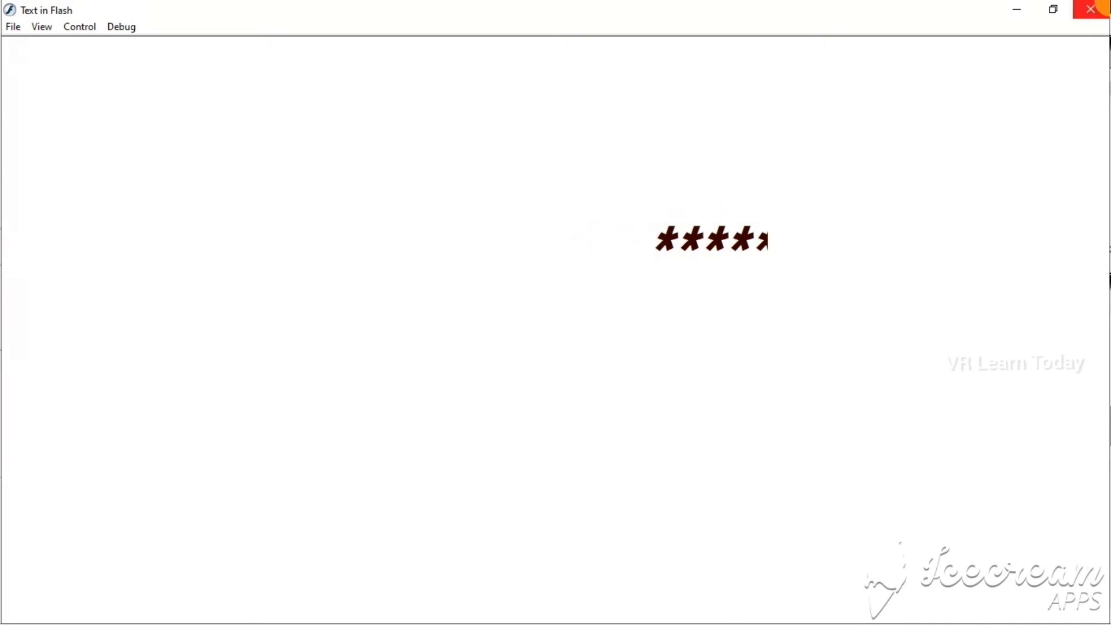
pyautogui.click(1091, 9)
pyautogui.click(266, 591)
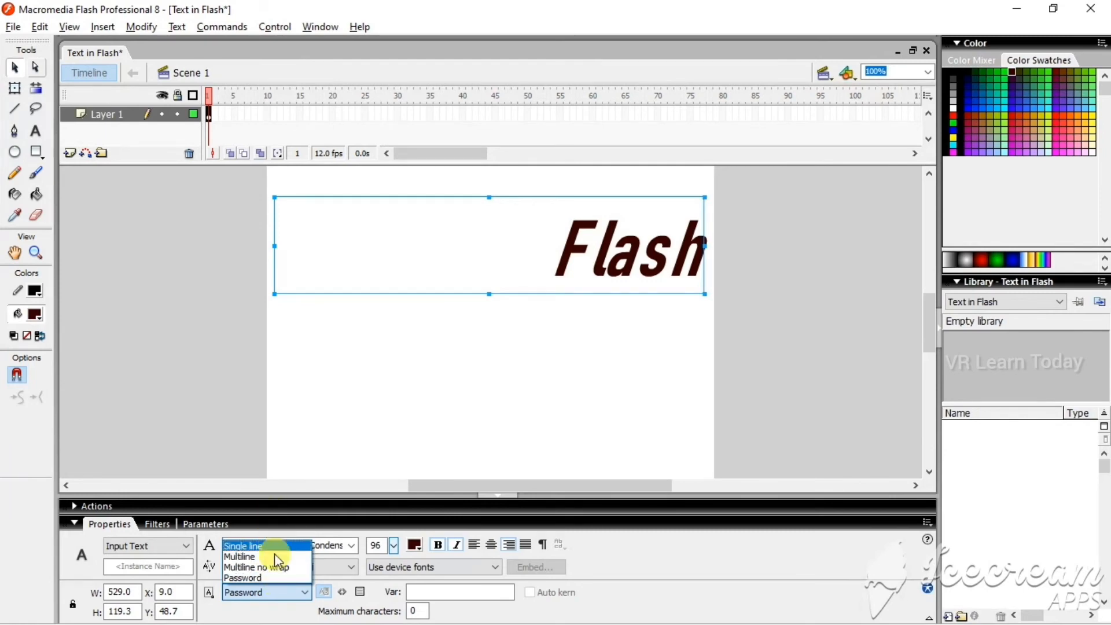
pyautogui.click(369, 434)
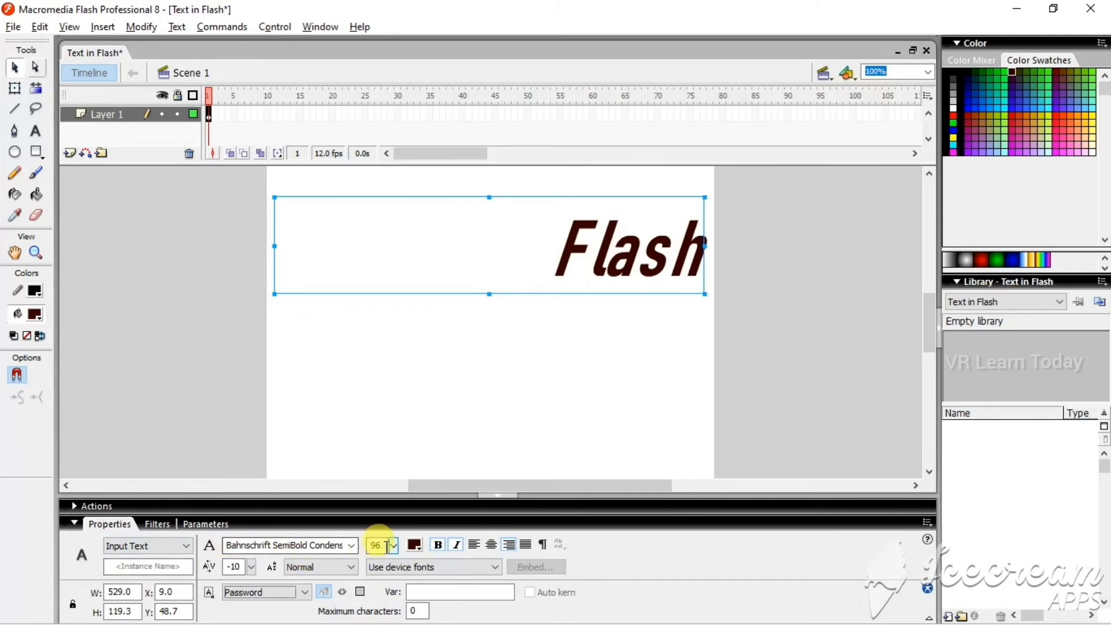
# Step: Set the Flash input text's font size to 48 and select the whole word with the Text tool for letter spacing changes
pyautogui.moveTo(392, 545)
pyautogui.mouseDown()
pyautogui.moveTo(383, 531)
pyautogui.moveTo(392, 544)
pyautogui.mouseUp()
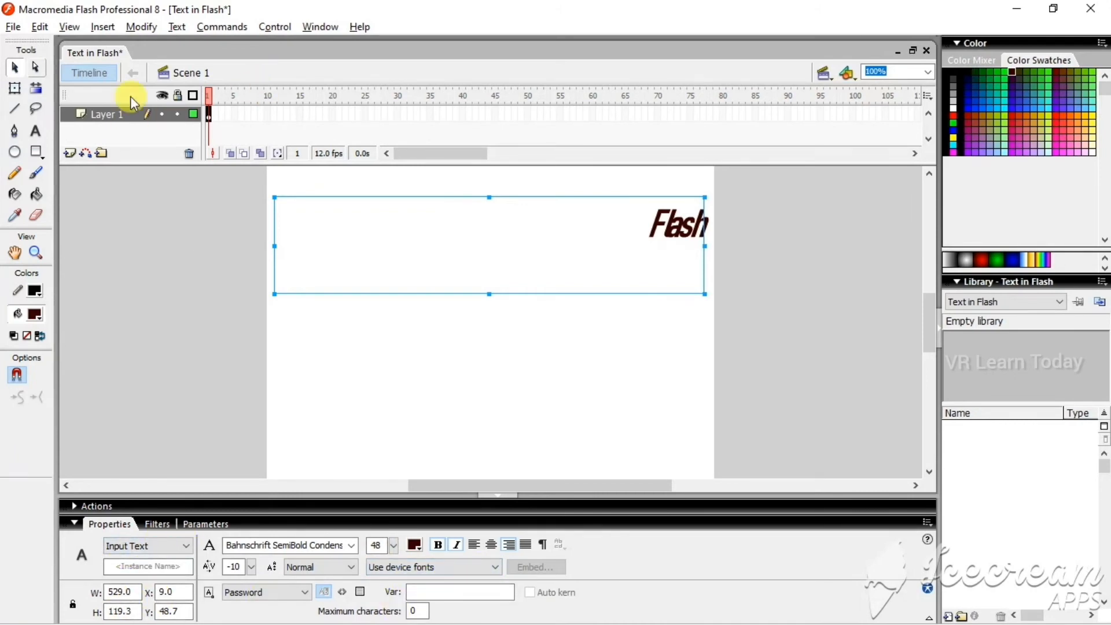
pyautogui.click(35, 131)
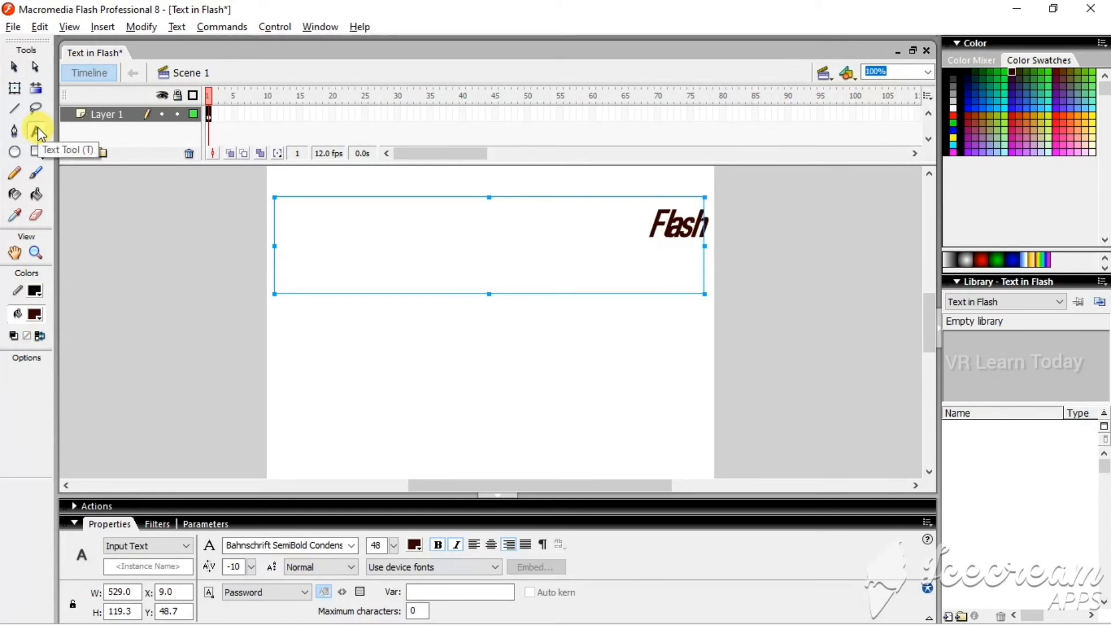
pyautogui.click(176, 27)
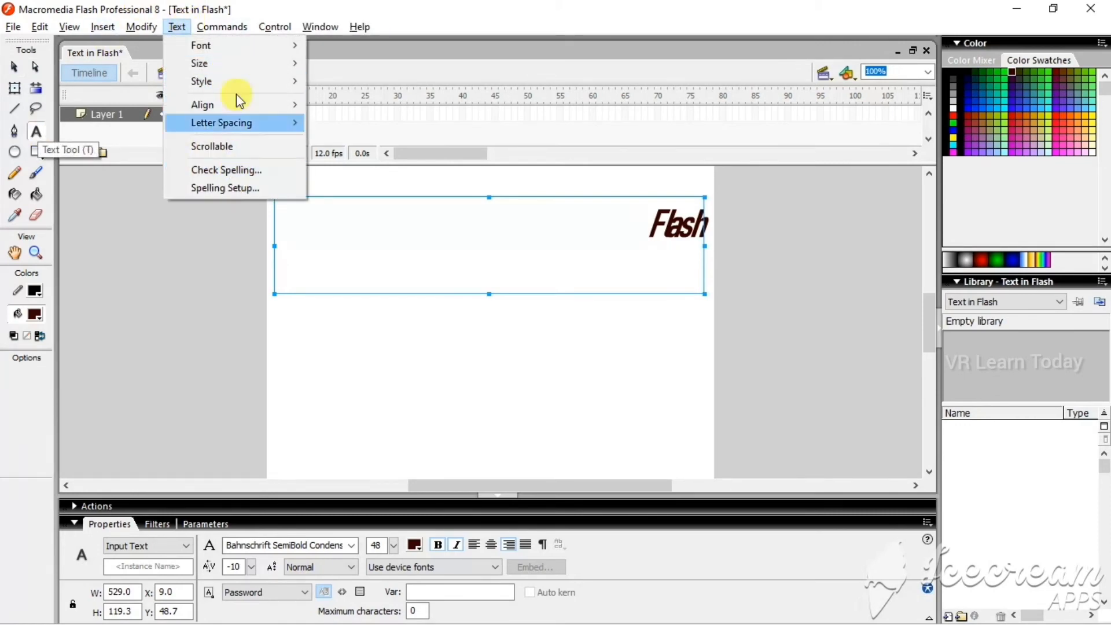
pyautogui.moveTo(239, 64)
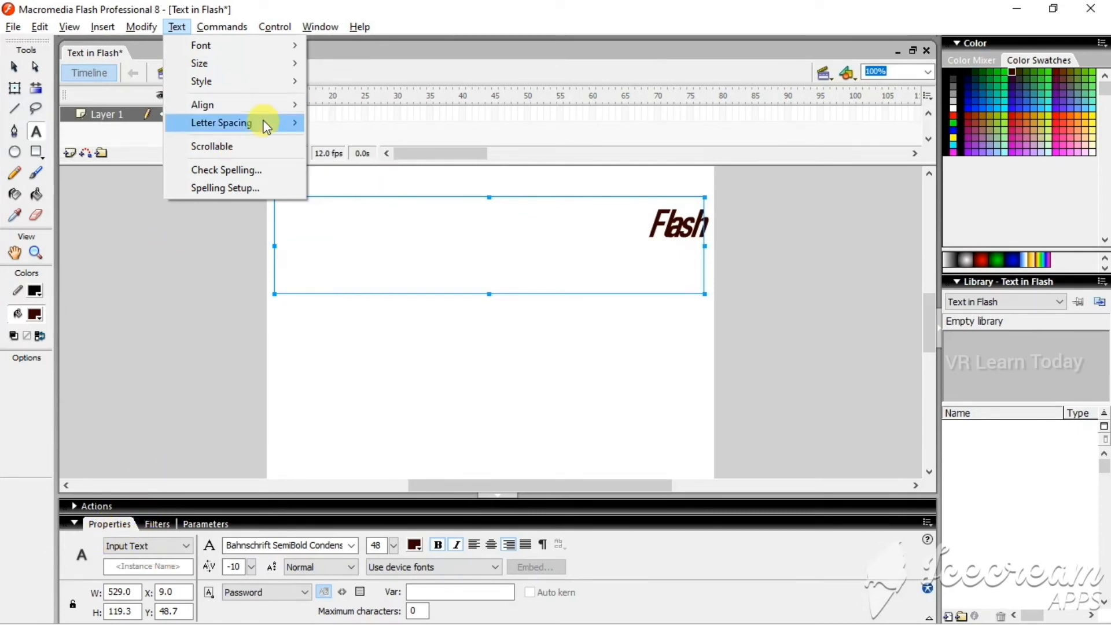
pyautogui.moveTo(263, 124)
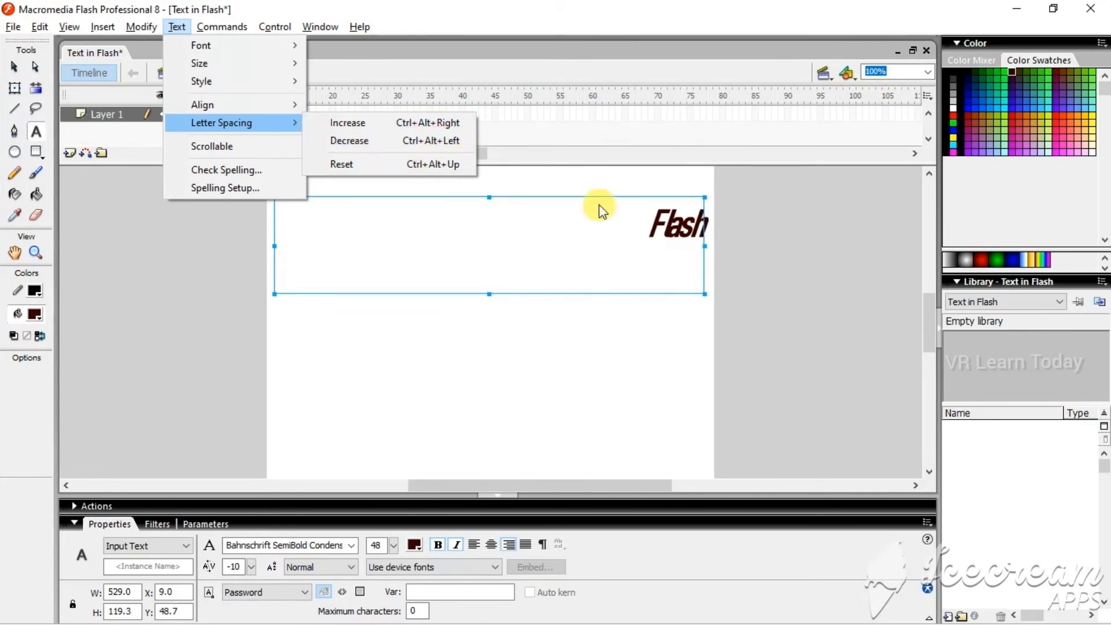
pyautogui.click(672, 232)
pyautogui.doubleClick(672, 232)
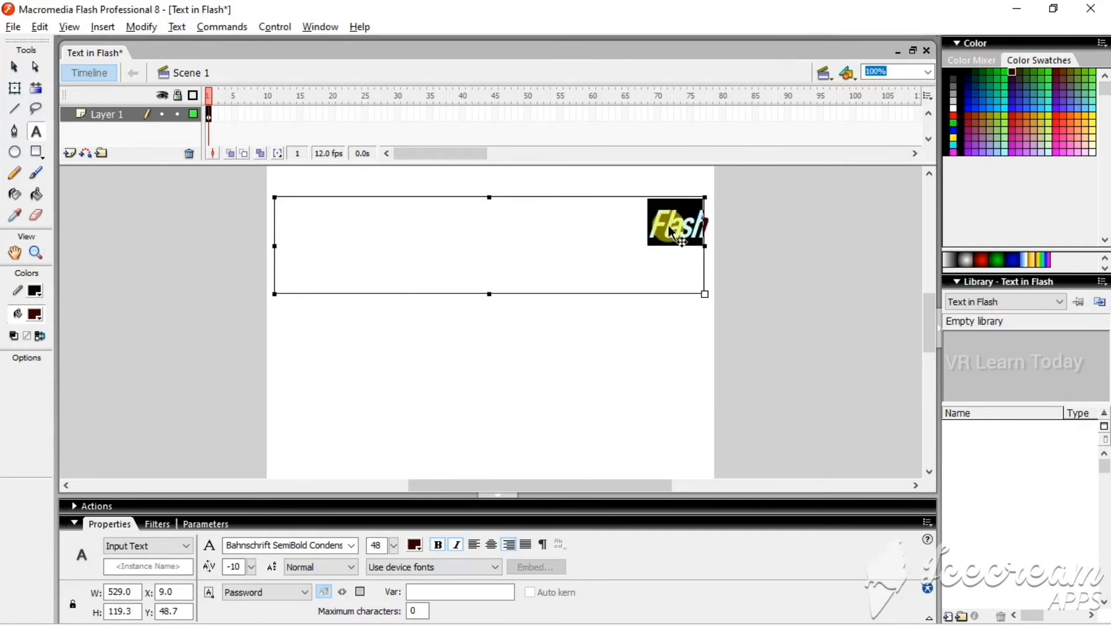
# Step: Decrease the letter spacing of the selected word Flash to -20
pyautogui.hotkey('ctrl', 'alt', 'Left')
pyautogui.hotkey('ctrl', 'alt', 'Left')
pyautogui.hotkey('ctrl', 'alt', 'Left')
pyautogui.hotkey('ctrl', 'alt', 'Left')
pyautogui.hotkey('ctrl', 'alt', 'Left')
pyautogui.hotkey('ctrl', 'alt', 'Left')
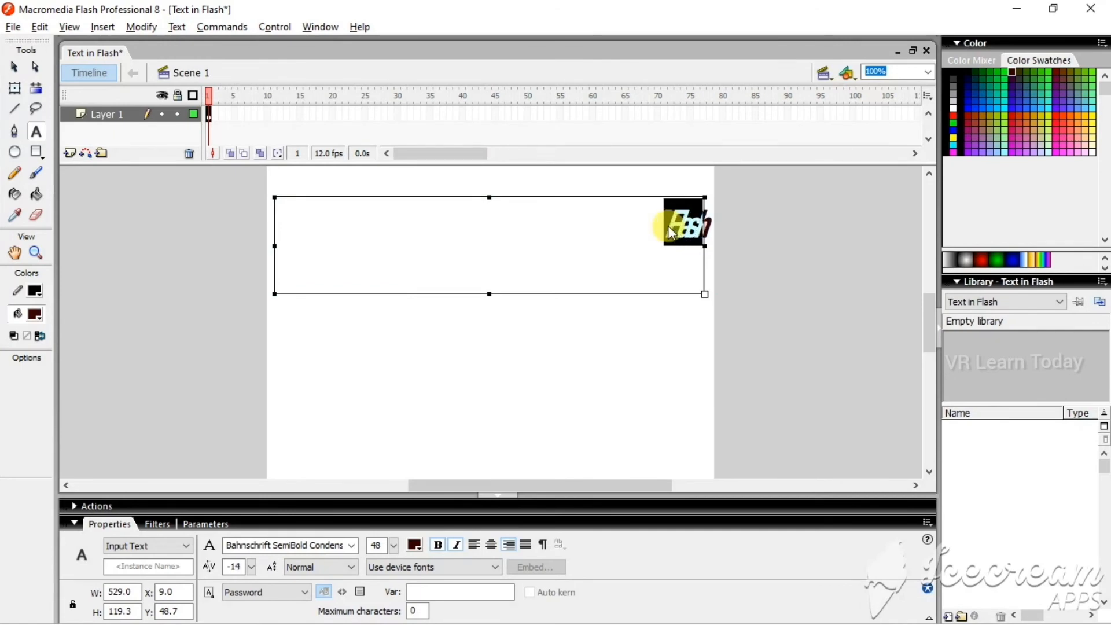
pyautogui.hotkey('ctrl', 'alt', 'Left')
pyautogui.hotkey('ctrl', 'alt', 'Left')
pyautogui.hotkey('ctrl', 'alt', 'Left')
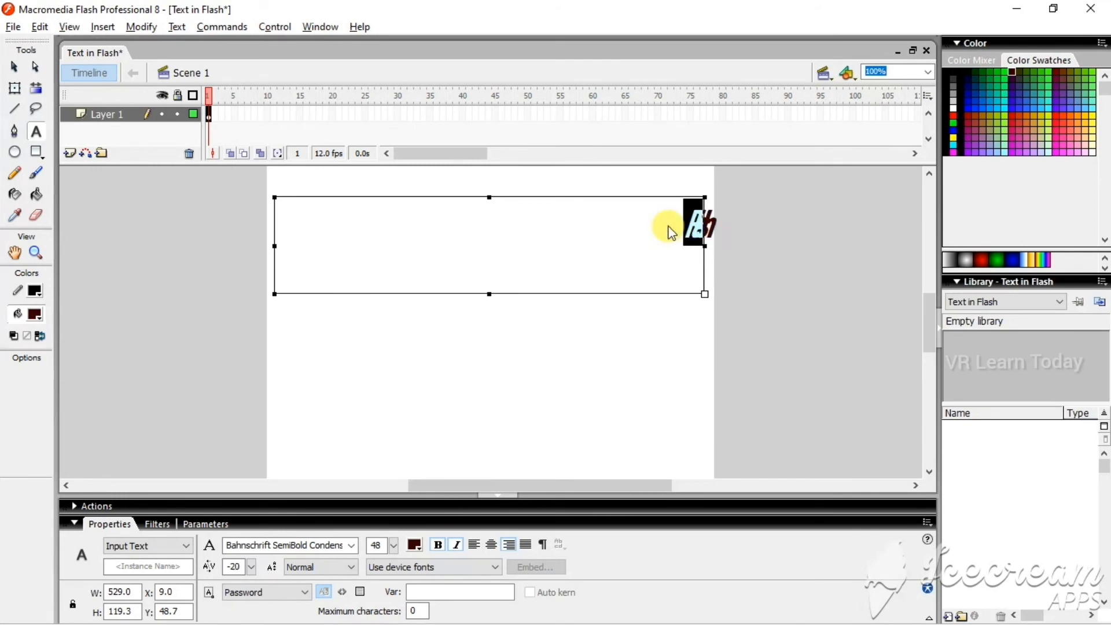
# Step: Increase the letter spacing of the selected word Flash to 75
pyautogui.hotkey('ctrl', 'alt', 'Right')
pyautogui.hotkey('ctrl', 'alt', 'Right')
pyautogui.hotkey('ctrl', 'alt', 'Right')
pyautogui.hotkey('ctrl', 'alt', 'Right')
pyautogui.hotkey('ctrl', 'alt', 'Right')
pyautogui.hotkey('ctrl', 'alt', 'Right')
pyautogui.hotkey('ctrl', 'alt', 'Right')
pyautogui.hotkey('ctrl', 'alt', 'Right')
pyautogui.hotkey('ctrl', 'alt', 'Right')
pyautogui.hotkey('ctrl', 'alt', 'Right')
pyautogui.hotkey('ctrl', 'alt', 'Right')
pyautogui.hotkey('ctrl', 'alt', 'Right')
pyautogui.hotkey('ctrl', 'alt', 'Right')
pyautogui.hotkey('ctrl', 'alt', 'Right')
pyautogui.hotkey('ctrl', 'alt', 'Right')
pyautogui.hotkey('ctrl', 'alt', 'Right')
pyautogui.hotkey('ctrl', 'alt', 'Right')
pyautogui.hotkey('ctrl', 'alt', 'Right')
pyautogui.hotkey('ctrl', 'alt', 'Right')
pyautogui.hotkey('ctrl', 'alt', 'Right')
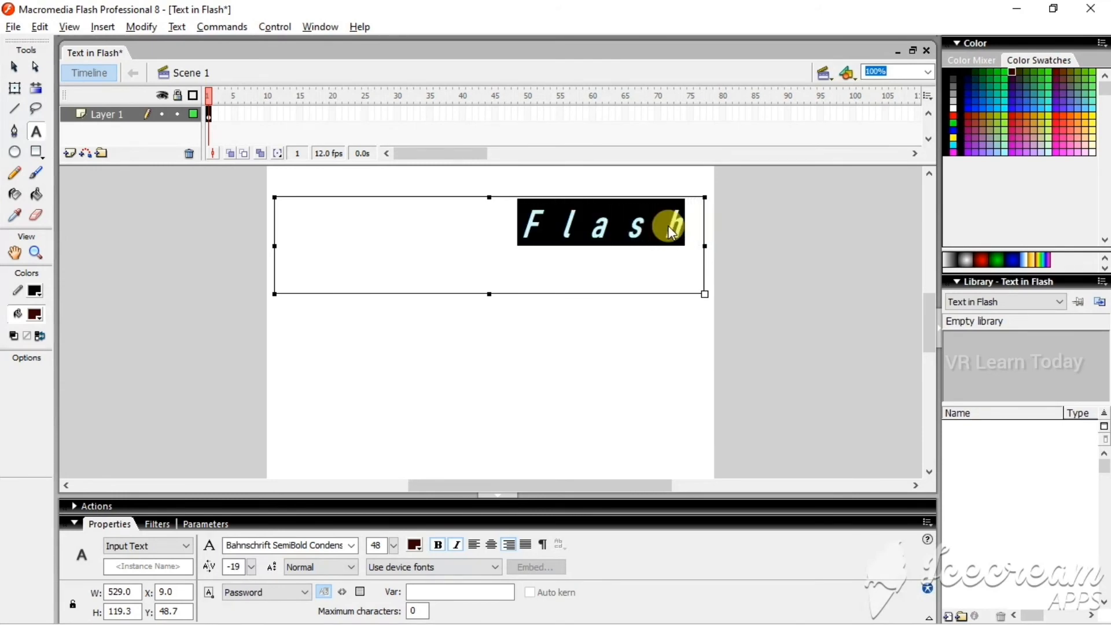
pyautogui.hotkey('ctrl', 'alt', 'Right')
pyautogui.hotkey('ctrl', 'alt', 'Right')
pyautogui.hotkey('ctrl', 'alt', 'Right')
pyautogui.hotkey('ctrl', 'alt', 'Right')
pyautogui.hotkey('ctrl', 'alt', 'Right')
pyautogui.hotkey('ctrl', 'alt', 'Right')
pyautogui.hotkey('ctrl', 'alt', 'Right')
pyautogui.hotkey('ctrl', 'alt', 'Right')
pyautogui.hotkey('ctrl', 'alt', 'Right')
pyautogui.hotkey('ctrl', 'alt', 'Right')
pyautogui.hotkey('ctrl', 'alt', 'Right')
pyautogui.hotkey('ctrl', 'alt', 'Right')
pyautogui.hotkey('ctrl', 'alt', 'Right')
pyautogui.hotkey('ctrl', 'alt', 'Right')
pyautogui.hotkey('ctrl', 'alt', 'Right')
pyautogui.hotkey('ctrl', 'alt', 'Right')
pyautogui.hotkey('ctrl', 'alt', 'Right')
pyautogui.hotkey('ctrl', 'alt', 'Right')
pyautogui.hotkey('ctrl', 'alt', 'Right')
pyautogui.hotkey('ctrl', 'alt', 'Right')
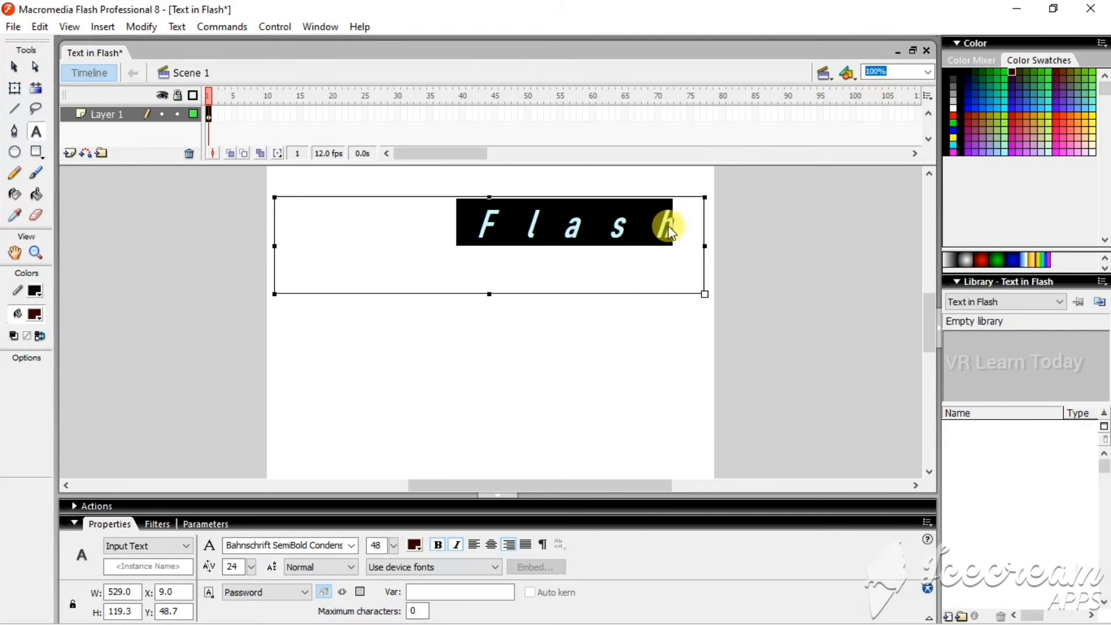
pyautogui.hotkey('ctrl', 'alt', 'Right')
pyautogui.hotkey('ctrl', 'alt', 'Right')
pyautogui.hotkey('ctrl', 'alt', 'Right')
pyautogui.hotkey('ctrl', 'alt', 'Right')
pyautogui.hotkey('ctrl', 'alt', 'Right')
pyautogui.hotkey('ctrl', 'alt', 'Right')
pyautogui.hotkey('ctrl', 'alt', 'Right')
pyautogui.hotkey('ctrl', 'alt', 'Right')
pyautogui.hotkey('ctrl', 'alt', 'Right')
pyautogui.hotkey('ctrl', 'alt', 'Right')
pyautogui.hotkey('ctrl', 'alt', 'Right')
pyautogui.hotkey('ctrl', 'alt', 'Right')
pyautogui.hotkey('ctrl', 'alt', 'Right')
pyautogui.hotkey('ctrl', 'alt', 'Right')
pyautogui.hotkey('ctrl', 'alt', 'Right')
pyautogui.hotkey('ctrl', 'alt', 'Right')
pyautogui.hotkey('ctrl', 'alt', 'Right')
pyautogui.hotkey('ctrl', 'alt', 'Right')
pyautogui.hotkey('ctrl', 'alt', 'Right')
pyautogui.hotkey('ctrl', 'alt', 'Right')
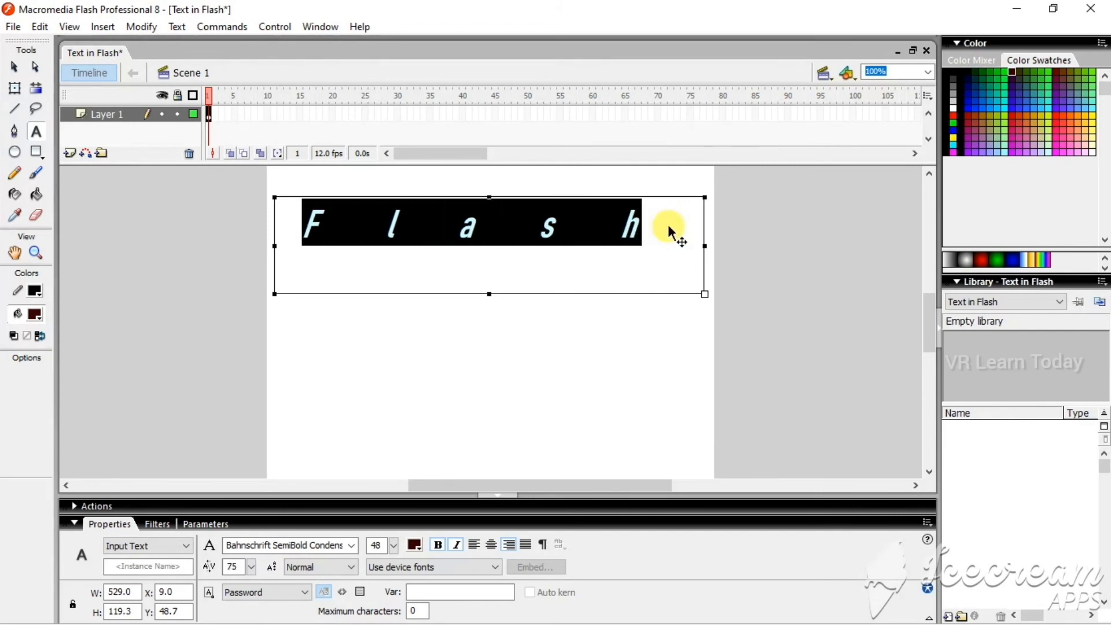
# Step: Reduce the letter spacing of the word Flash to 20 and finish editing the text
pyautogui.hotkey('ctrl', 'alt', 'Left')
pyautogui.hotkey('ctrl', 'alt', 'Left')
pyautogui.hotkey('ctrl', 'alt', 'Left')
pyautogui.hotkey('ctrl', 'alt', 'Left')
pyautogui.hotkey('ctrl', 'alt', 'Left')
pyautogui.hotkey('ctrl', 'alt', 'Left')
pyautogui.hotkey('ctrl', 'alt', 'Left')
pyautogui.hotkey('ctrl', 'alt', 'Left')
pyautogui.hotkey('ctrl', 'alt', 'Left')
pyautogui.hotkey('ctrl', 'alt', 'Left')
pyautogui.hotkey('ctrl', 'alt', 'Left')
pyautogui.hotkey('ctrl', 'alt', 'Left')
pyautogui.hotkey('ctrl', 'alt', 'Left')
pyautogui.hotkey('ctrl', 'alt', 'Left')
pyautogui.hotkey('ctrl', 'alt', 'Left')
pyautogui.hotkey('ctrl', 'alt', 'Left')
pyautogui.hotkey('ctrl', 'alt', 'Left')
pyautogui.hotkey('ctrl', 'alt', 'Left')
pyautogui.hotkey('ctrl', 'alt', 'Left')
pyautogui.hotkey('ctrl', 'alt', 'Left')
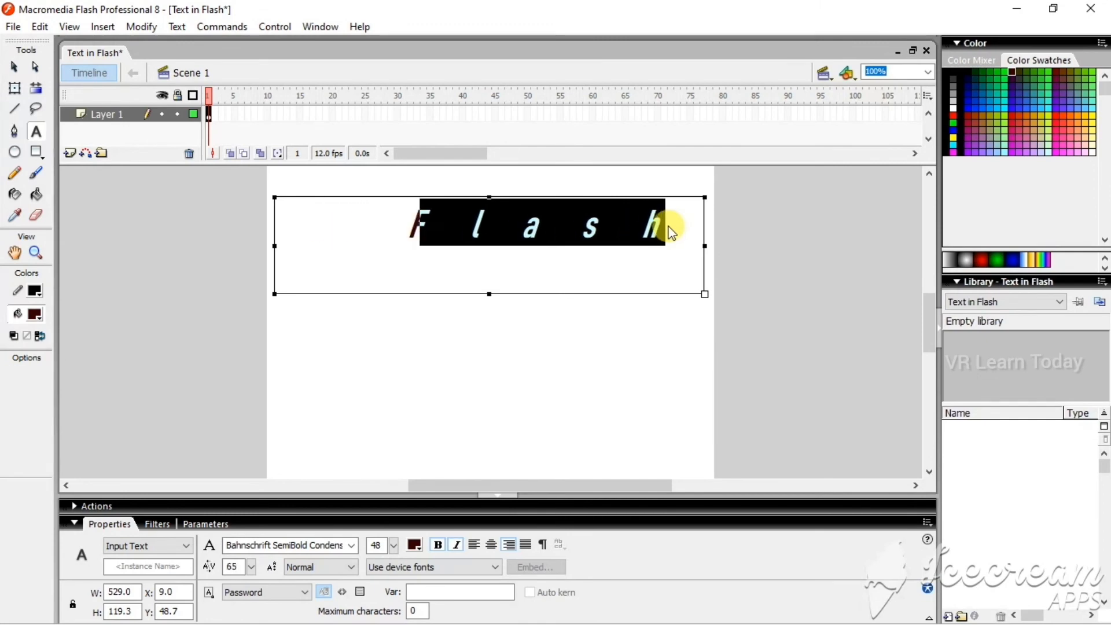
pyautogui.hotkey('ctrl', 'alt', 'Left')
pyautogui.hotkey('ctrl', 'alt', 'Left')
pyautogui.hotkey('ctrl', 'alt', 'Left')
pyautogui.hotkey('ctrl', 'alt', 'Left')
pyautogui.hotkey('ctrl', 'alt', 'Left')
pyautogui.hotkey('ctrl', 'alt', 'Left')
pyautogui.hotkey('ctrl', 'alt', 'Left')
pyautogui.hotkey('ctrl', 'alt', 'Left')
pyautogui.hotkey('ctrl', 'alt', 'Left')
pyautogui.hotkey('ctrl', 'alt', 'Left')
pyautogui.hotkey('ctrl', 'alt', 'Left')
pyautogui.hotkey('ctrl', 'alt', 'Left')
pyautogui.hotkey('ctrl', 'alt', 'Left')
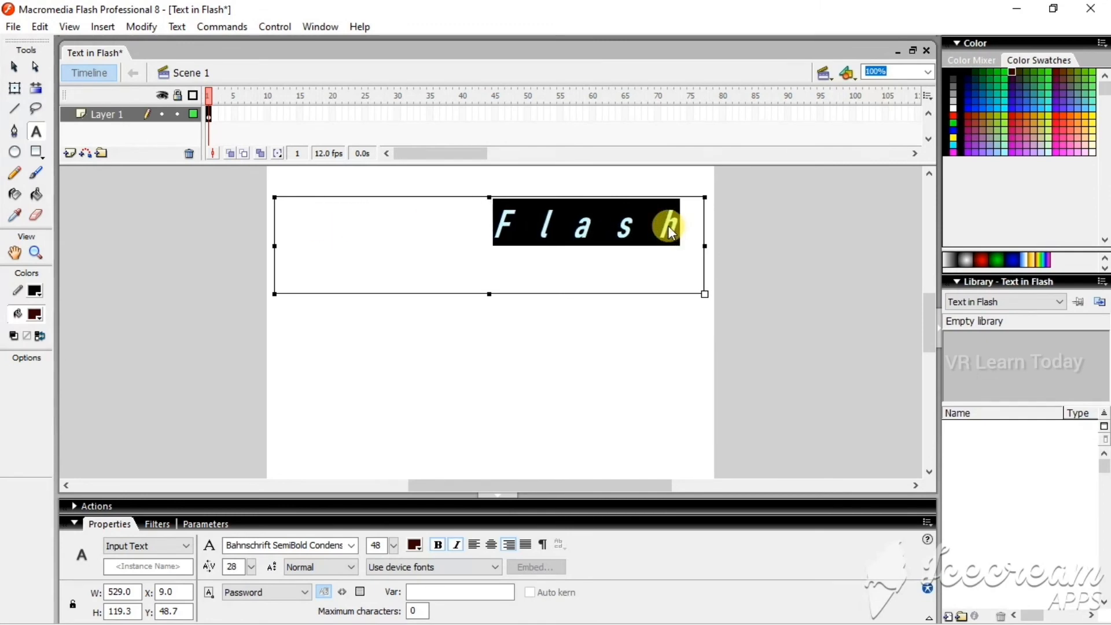
pyautogui.hotkey('ctrl', 'alt', 'Left')
pyautogui.hotkey('ctrl', 'alt', 'Left')
pyautogui.hotkey('ctrl', 'alt', 'Left')
pyautogui.hotkey('ctrl', 'alt', 'Left')
pyautogui.hotkey('ctrl', 'alt', 'Left')
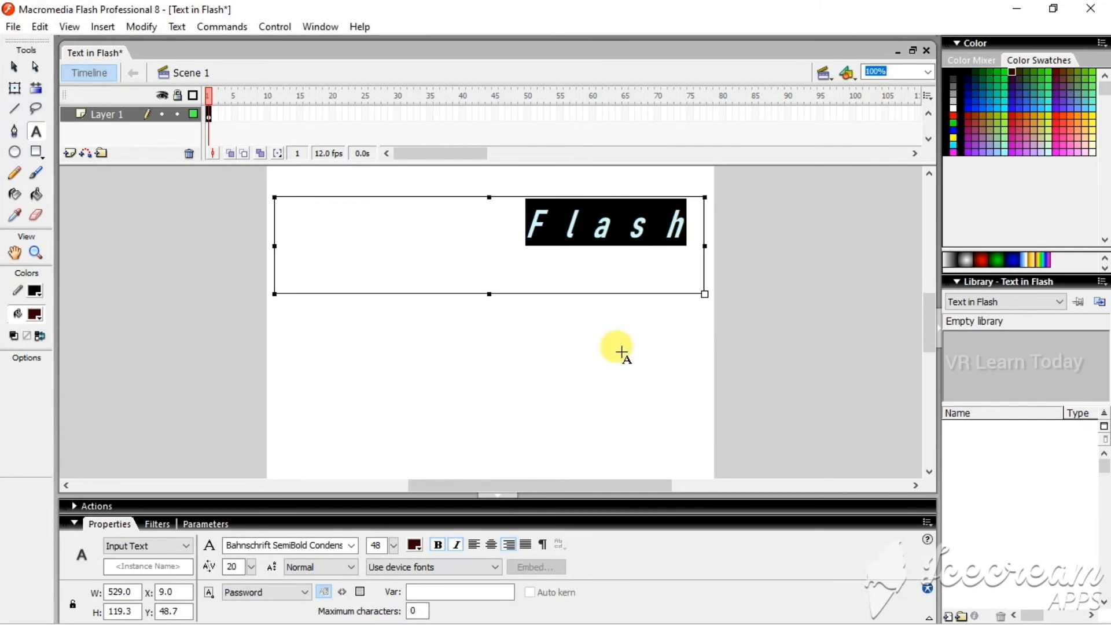
pyautogui.click(621, 351)
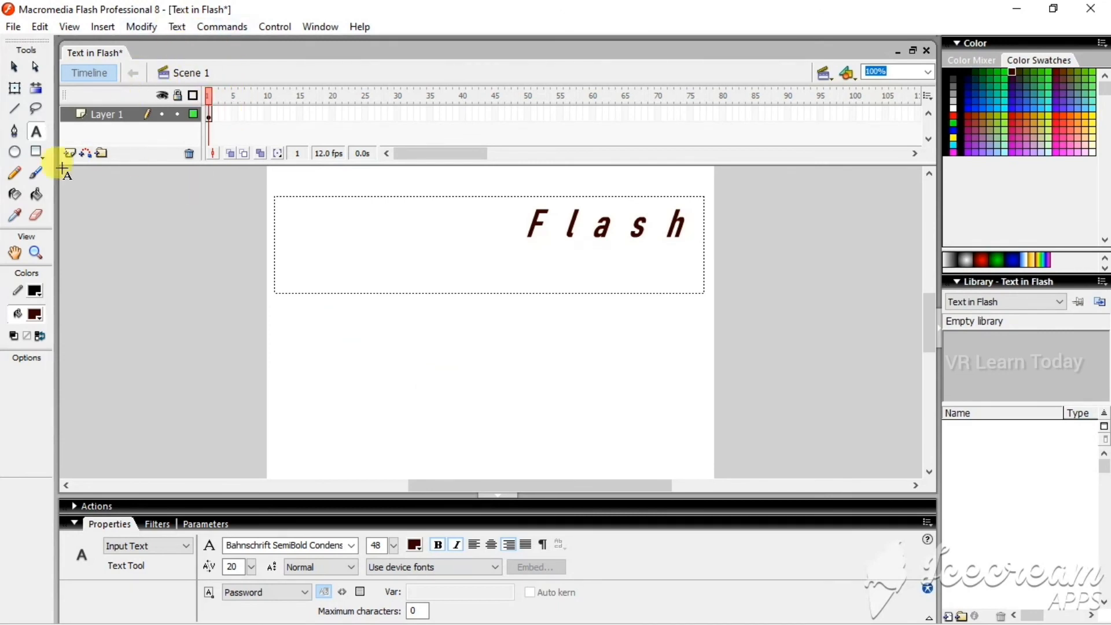
# Step: Review the text commands and text types, keep Input Text as the type, and show the line type options
pyautogui.click(177, 27)
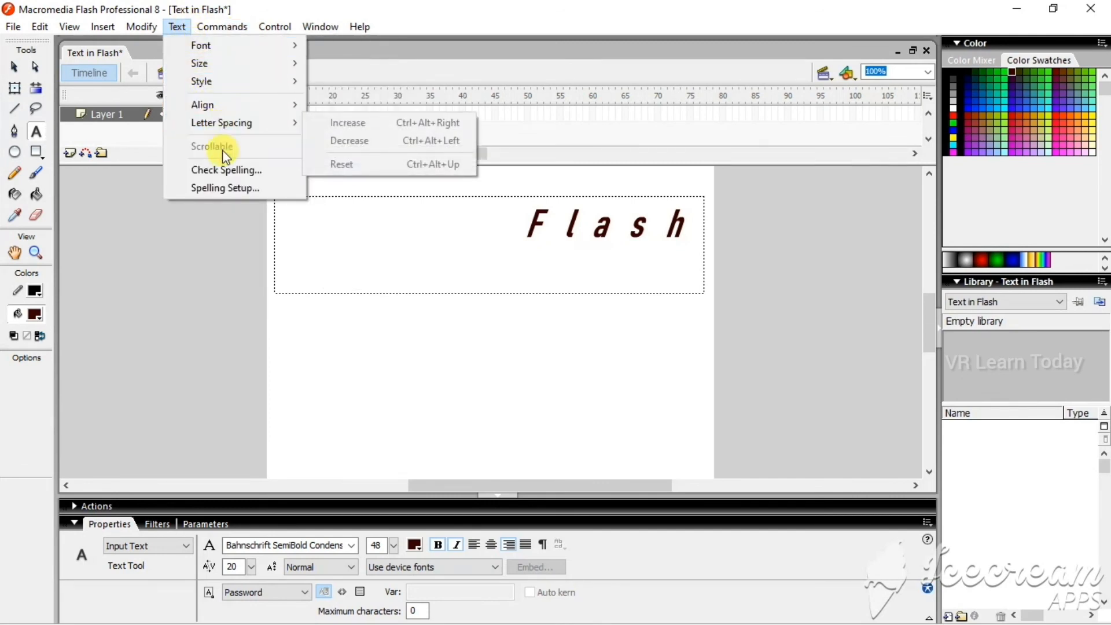
pyautogui.click(136, 545)
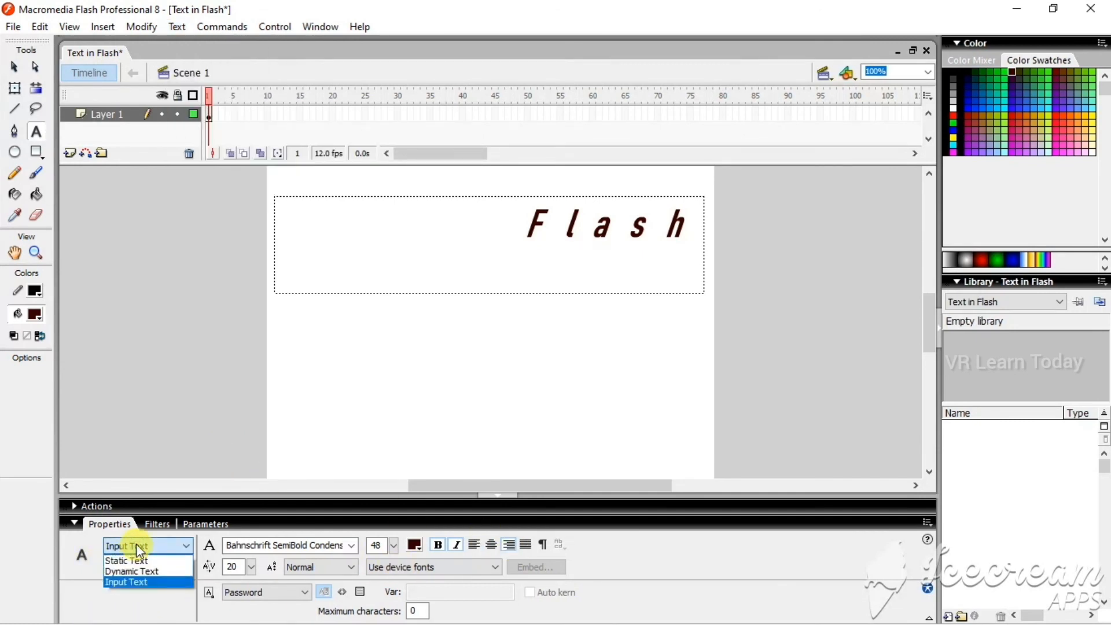
pyautogui.click(146, 581)
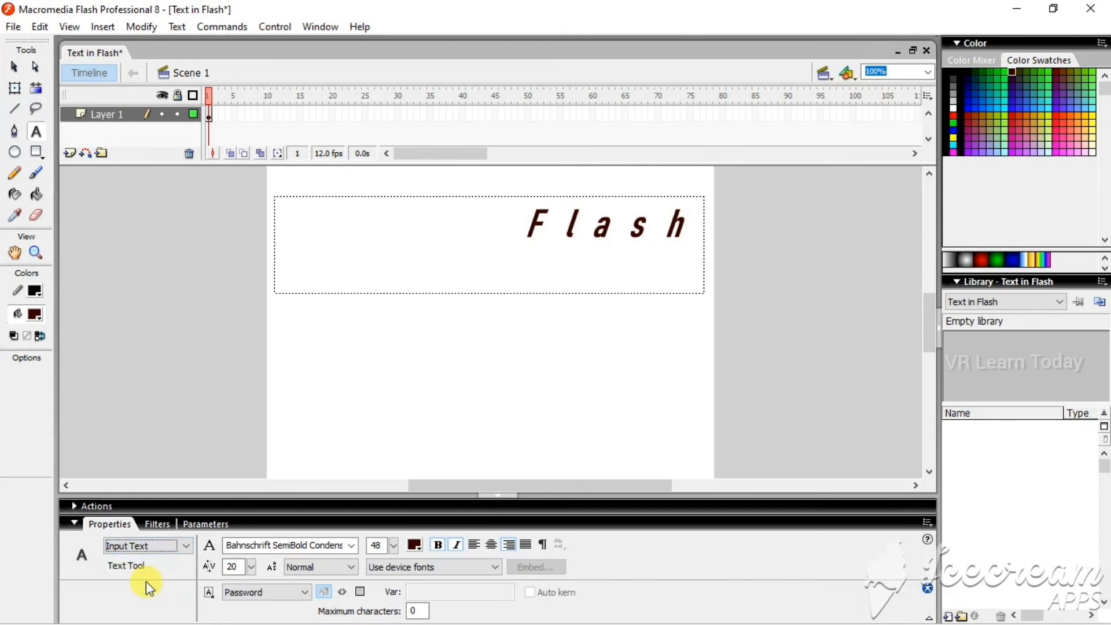
pyautogui.click(294, 588)
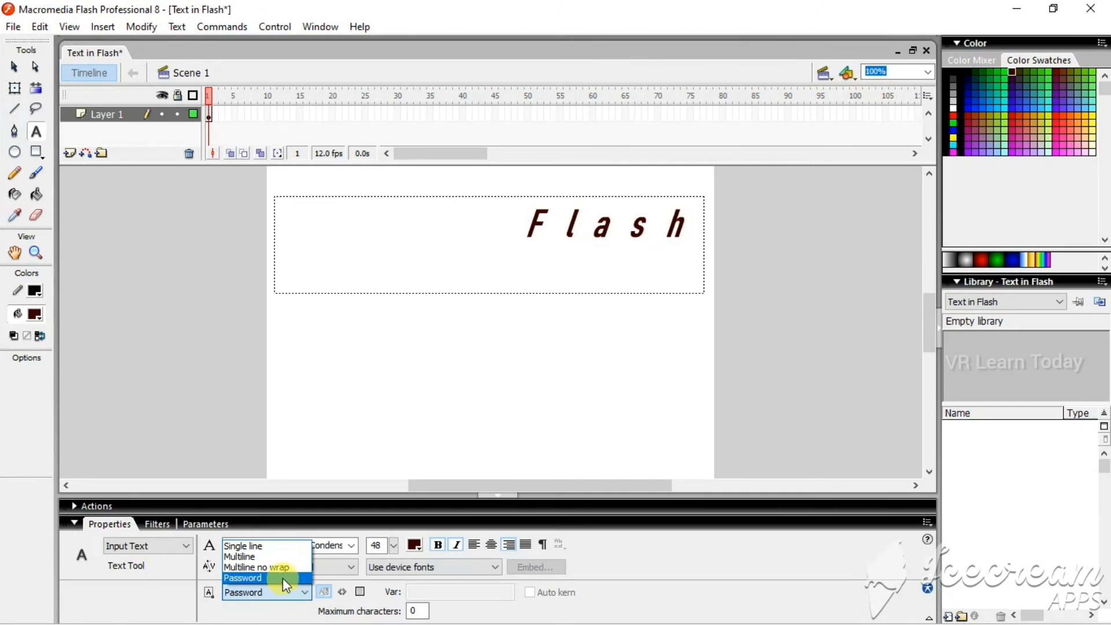